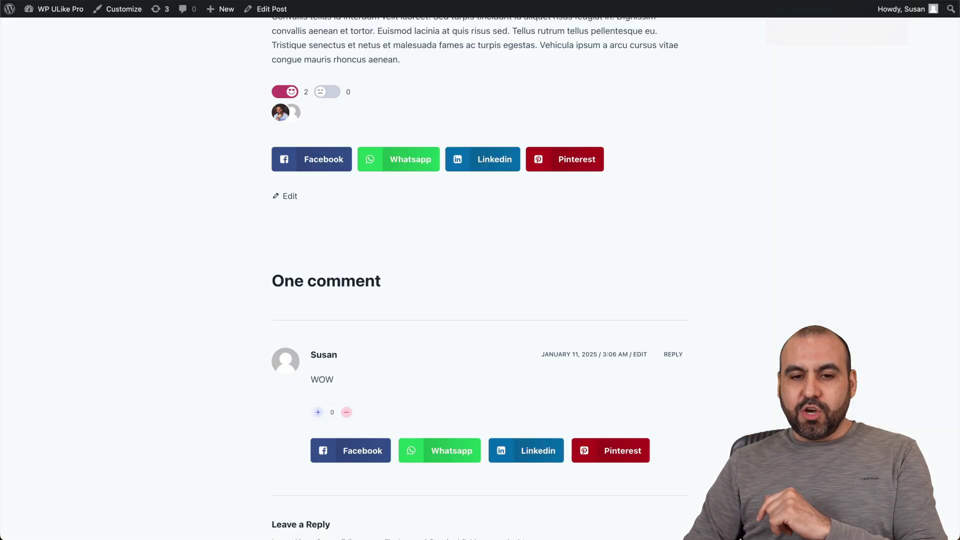
Step: Switch the post's reaction from like to dislike
scroll(696, 154, up, 20)
scroll(698, 155, down, 5)
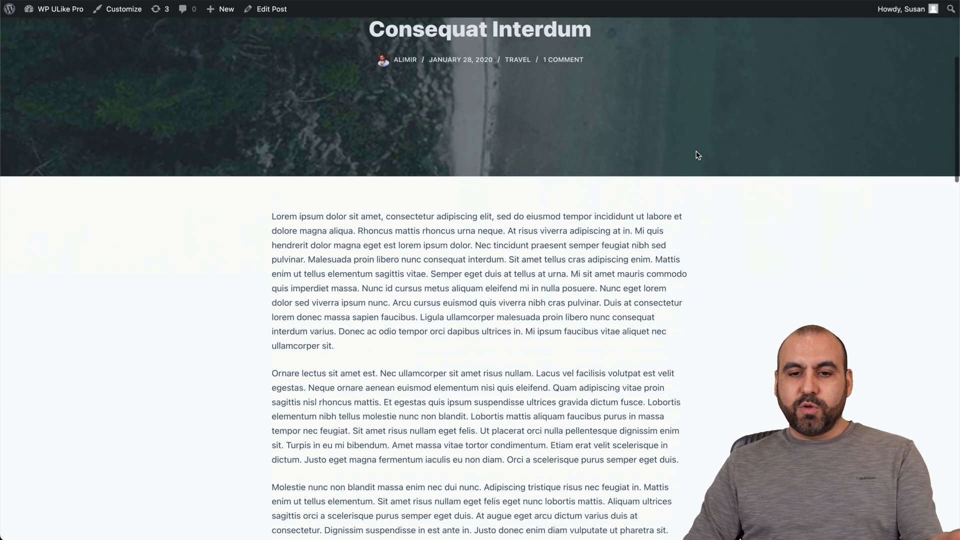
scroll(698, 155, down, 15)
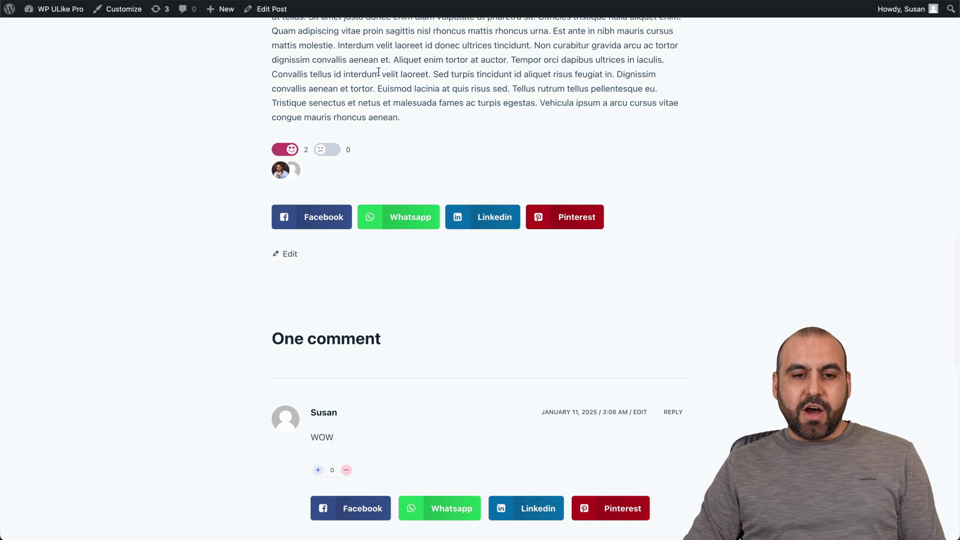
click(336, 150)
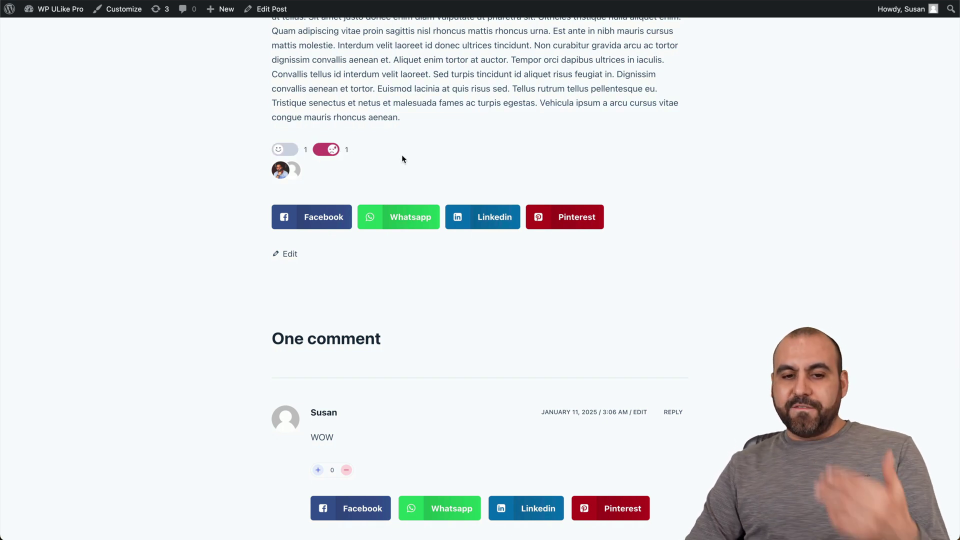
Step: Upvote the WOW comment below the post with its plus button
scroll(403, 159, down, 3)
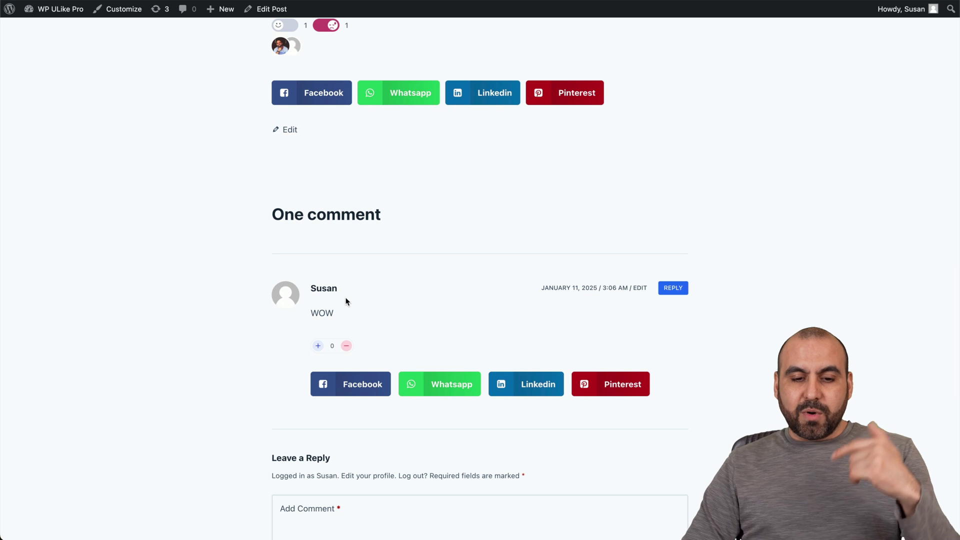
click(318, 346)
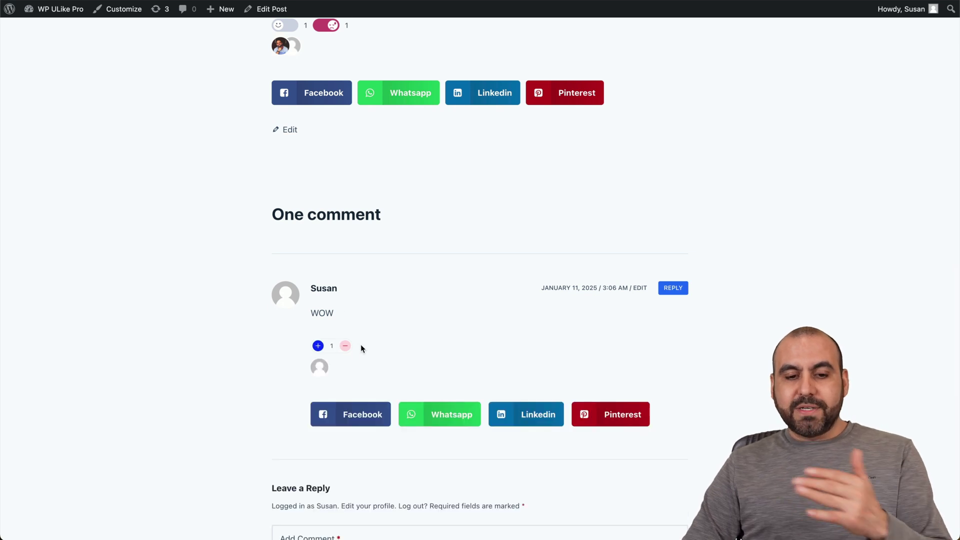
scroll(370, 352, up, 2)
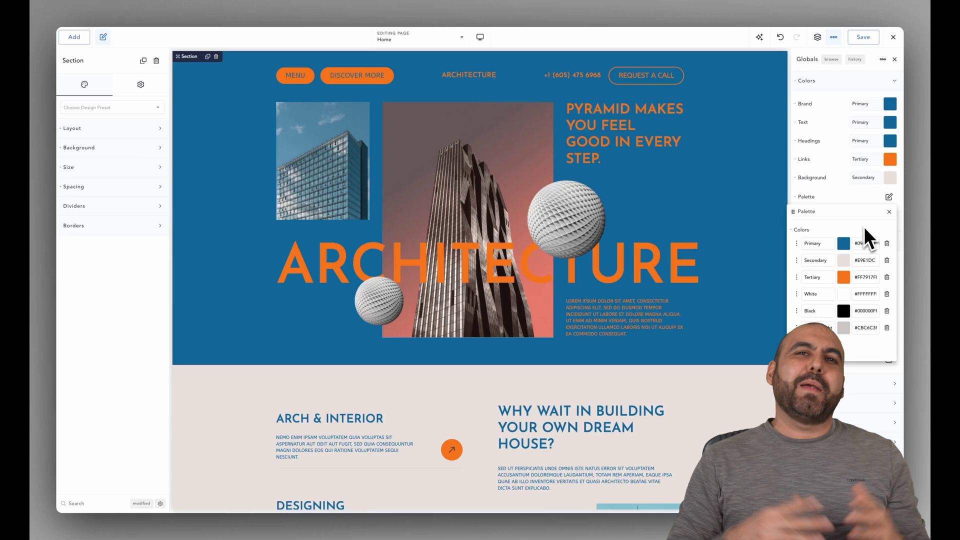
Step: Recolour the Tertiary palette colour to light beige and the Primary colour to dark slate
click(853, 278)
drag(817, 300, 700, 285)
click(814, 247)
click(816, 148)
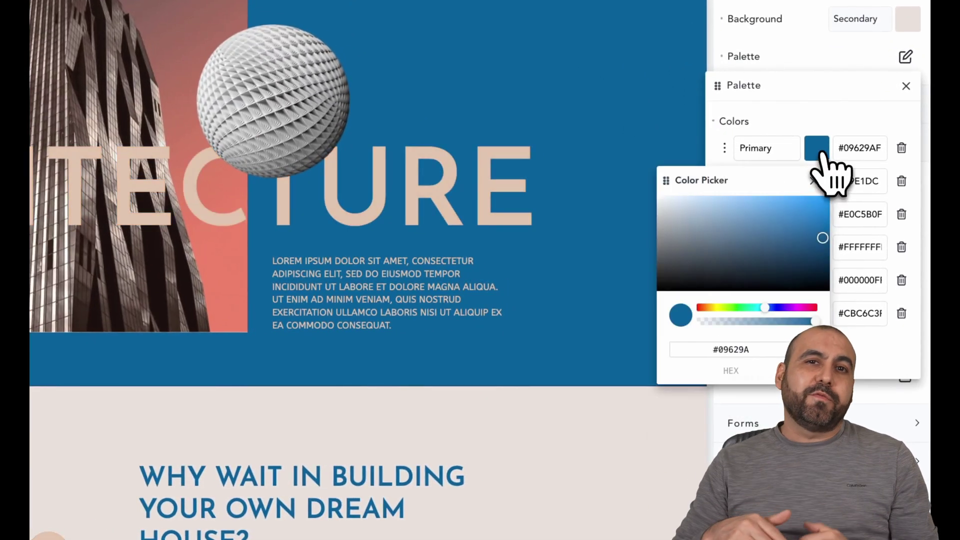
drag(810, 250, 719, 280)
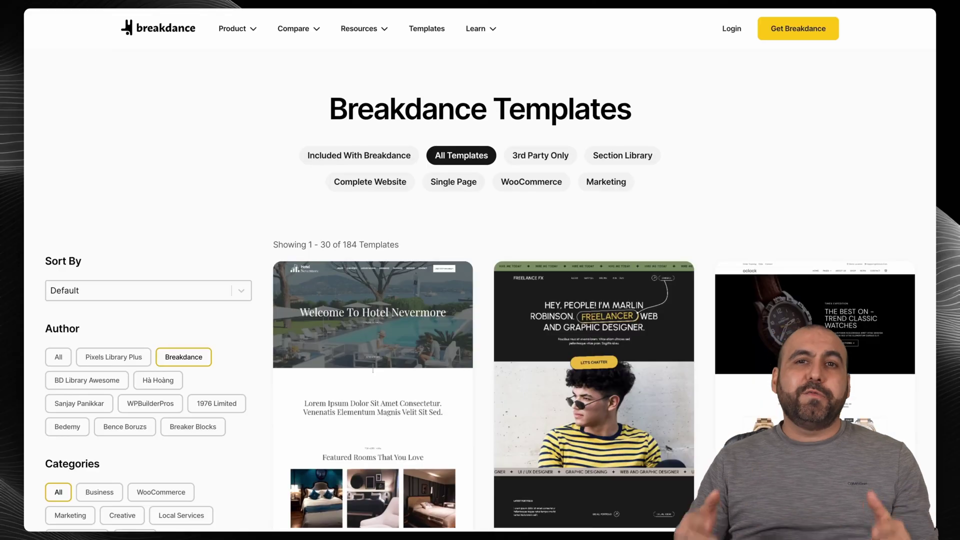
Step: Give the form fields 20px bottom padding
scroll(595, 270, down, 15)
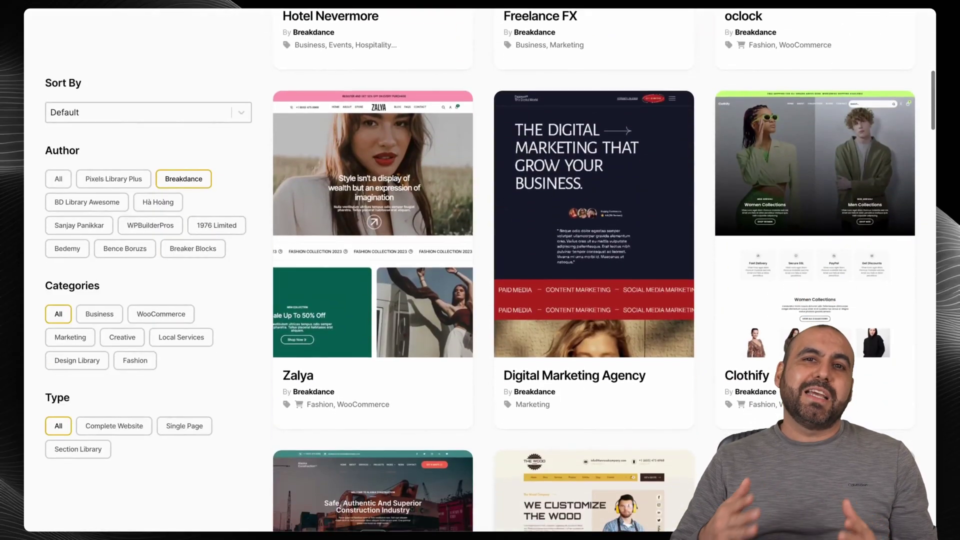
scroll(595, 270, down, 15)
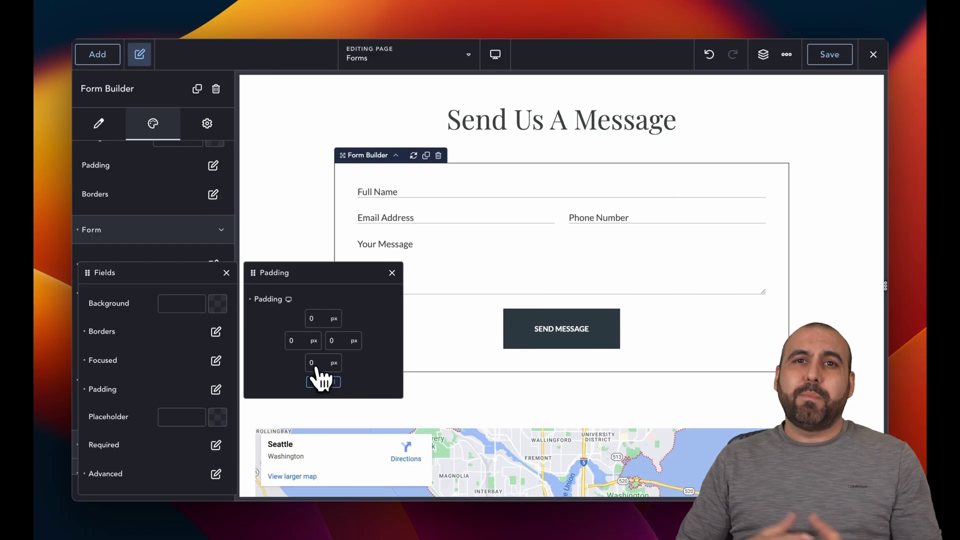
text(20)
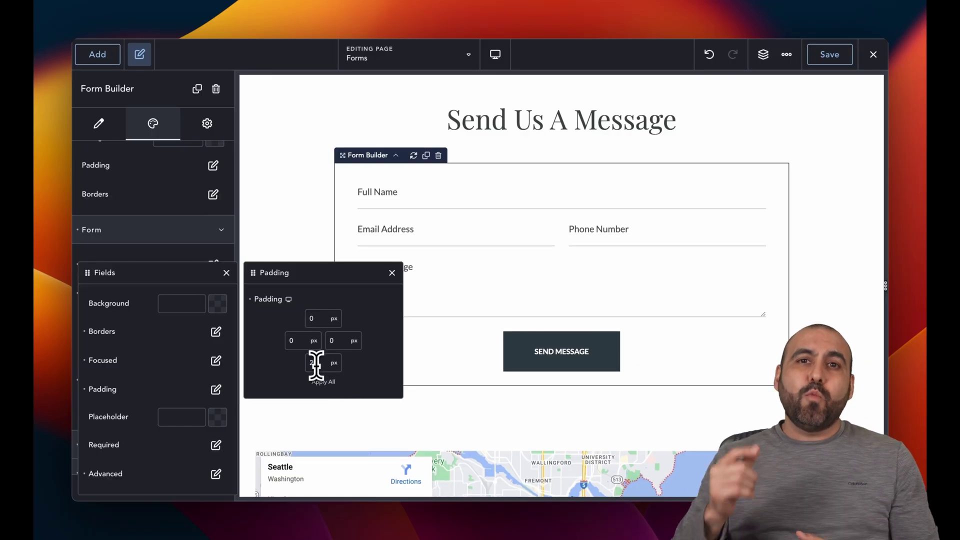
click(392, 272)
click(419, 191)
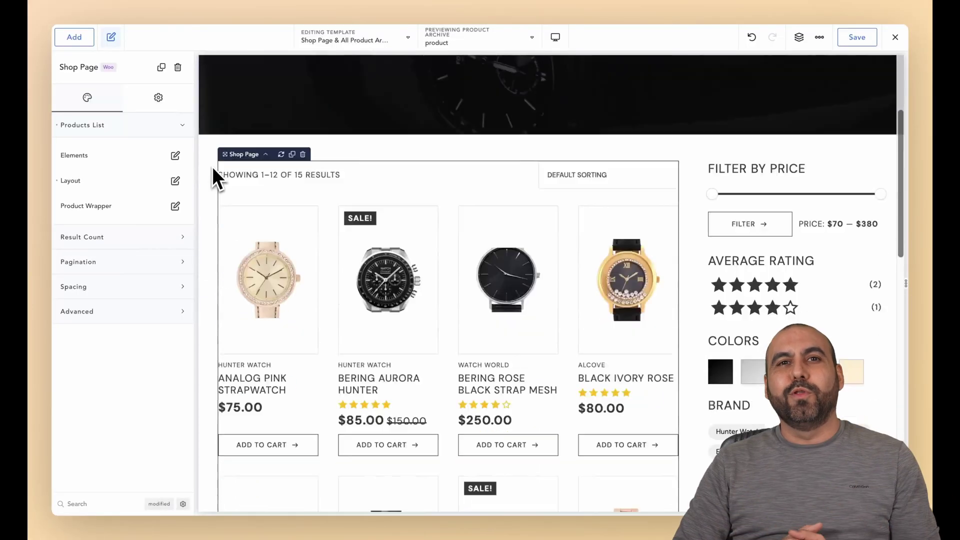
Step: Reduce the product list from 4 to 3 products per row
scroll(212, 166, down, 7)
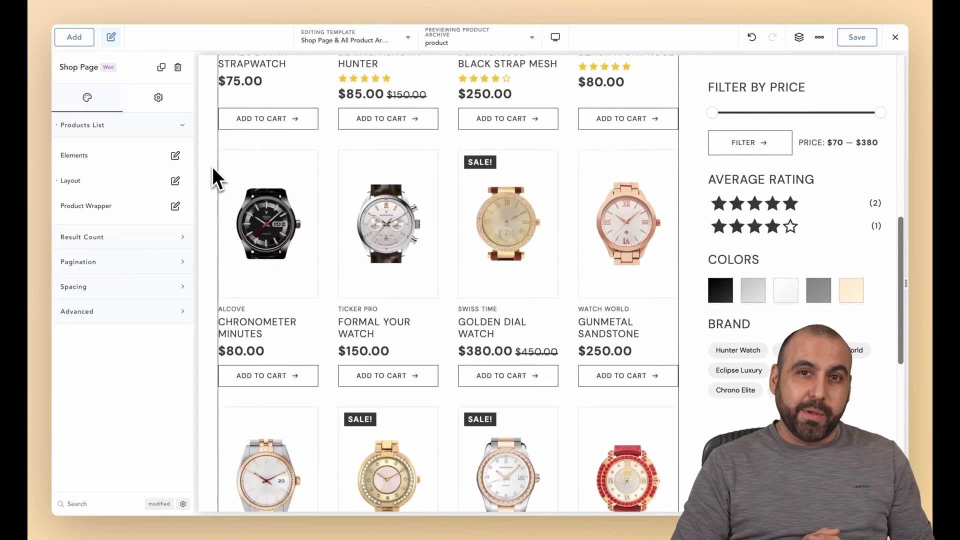
click(175, 181)
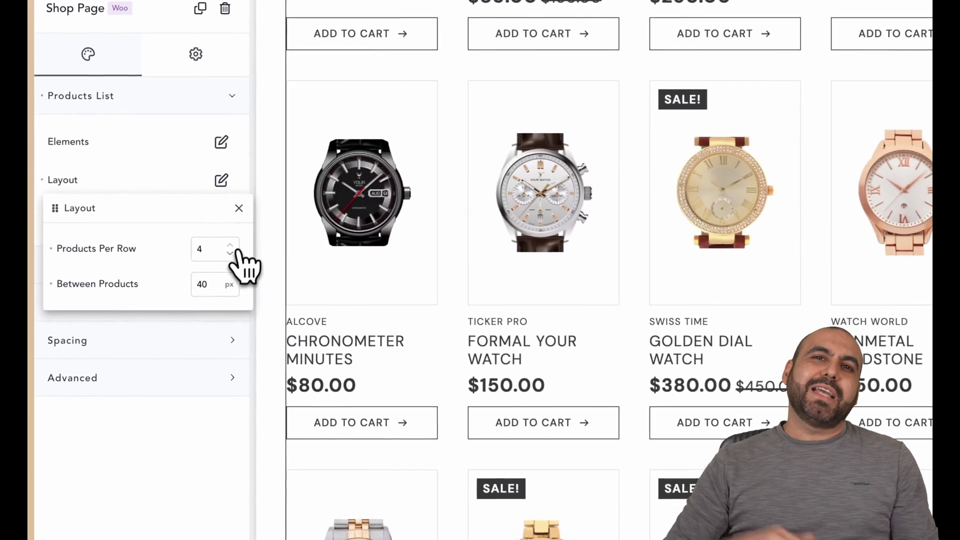
click(198, 238)
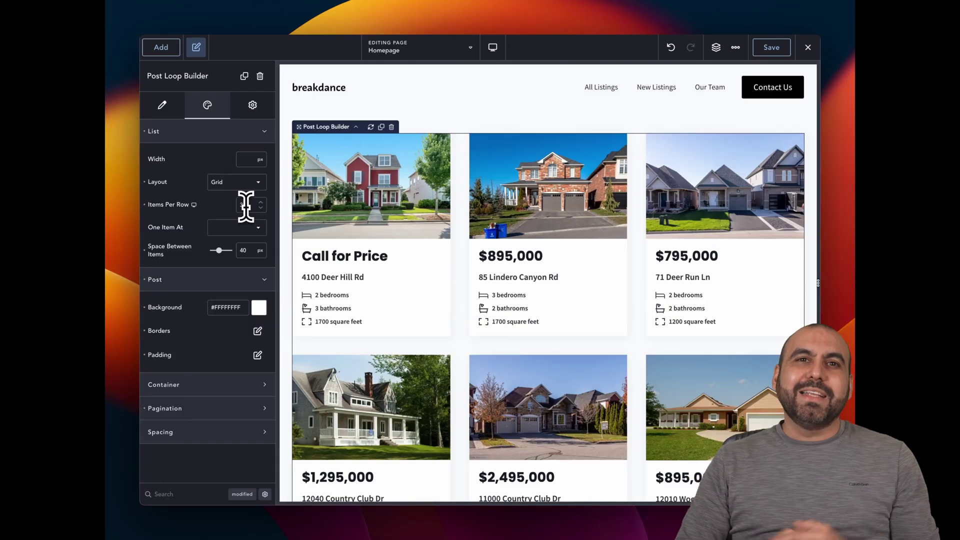
Step: Switch the Post Loop listings layout to Slider and step through its slides
click(238, 183)
click(235, 223)
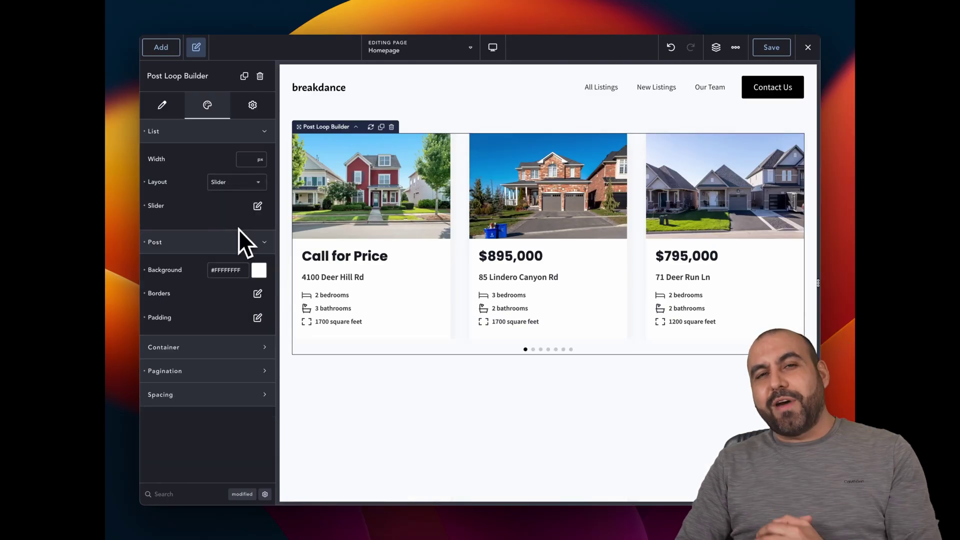
click(532, 349)
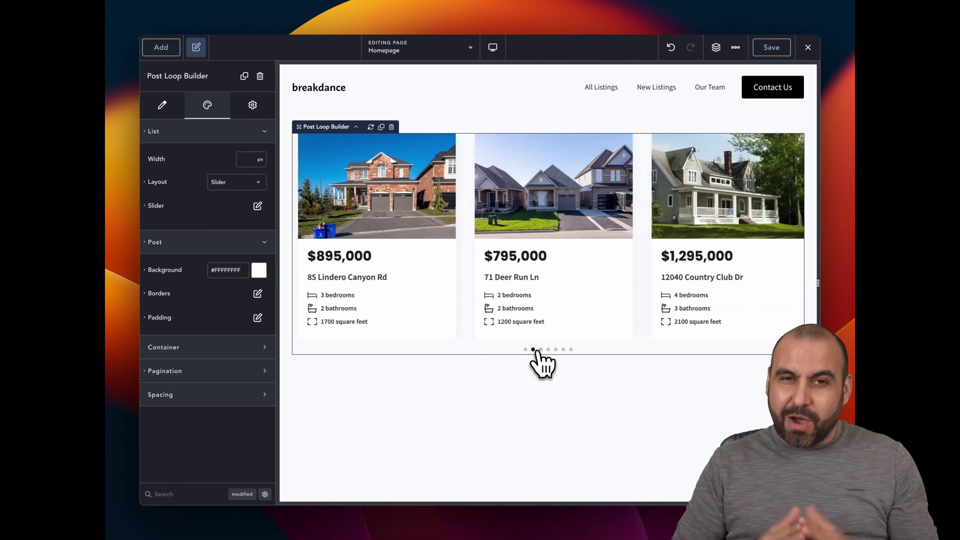
click(541, 349)
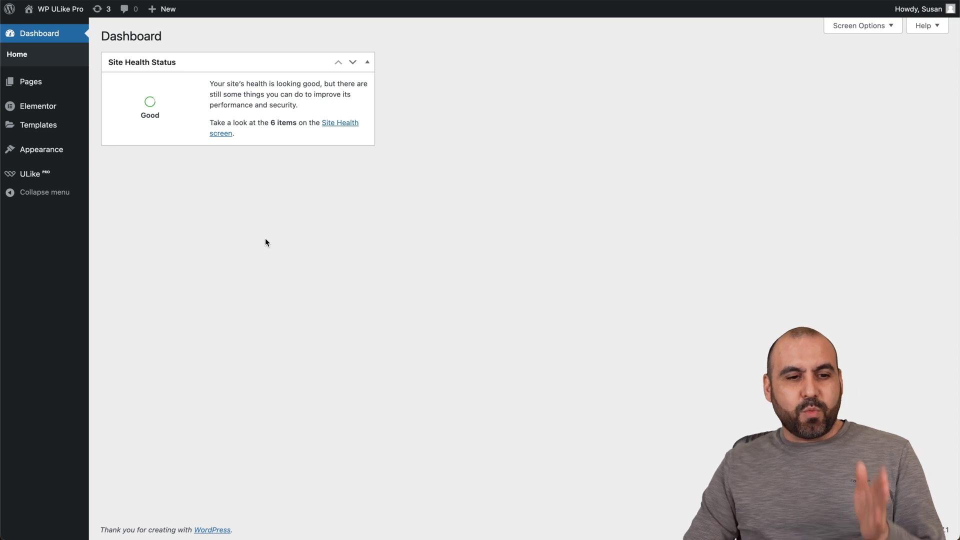
Step: Open ULike Pro Statistics and scroll through the post and comment engagement charts
mouse_move(54, 178)
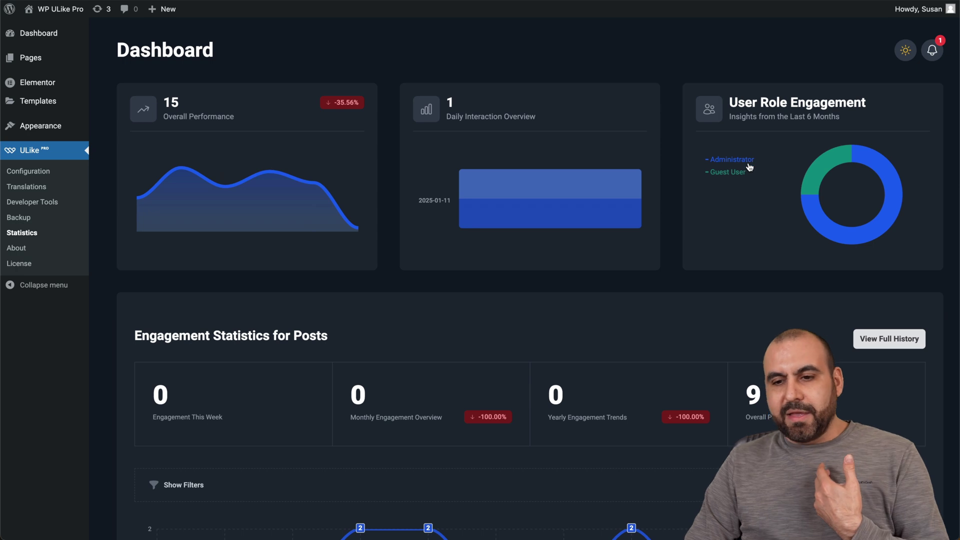
scroll(748, 178, down, 5)
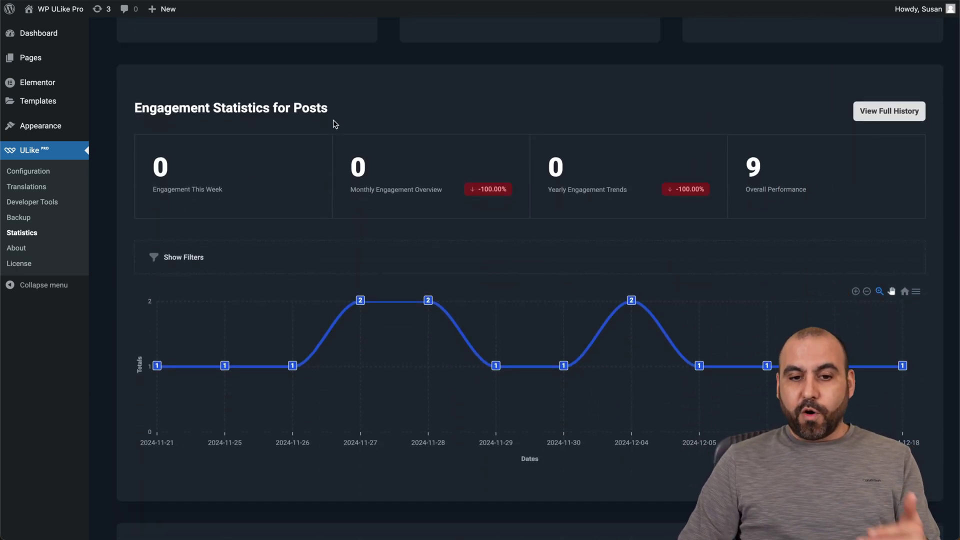
scroll(331, 121, down, 2)
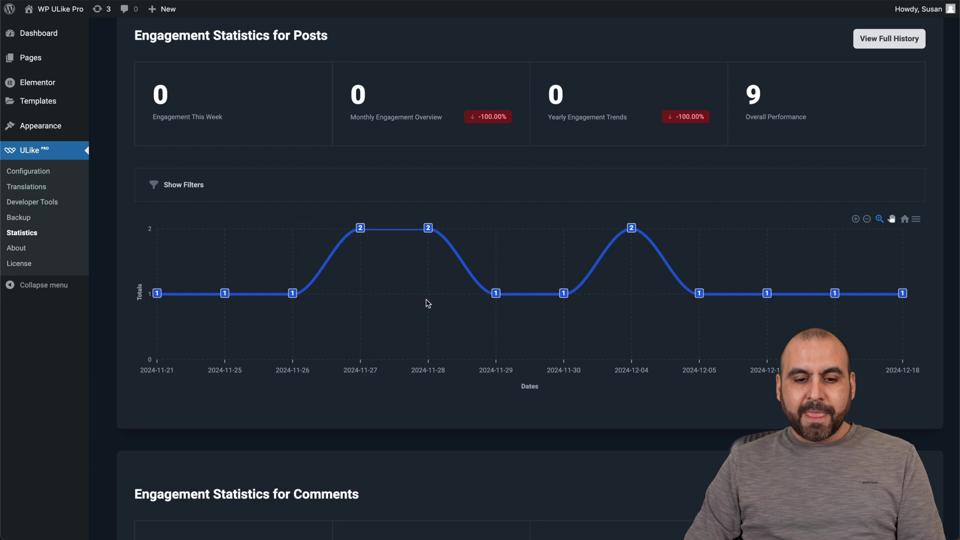
scroll(384, 513, down, 7)
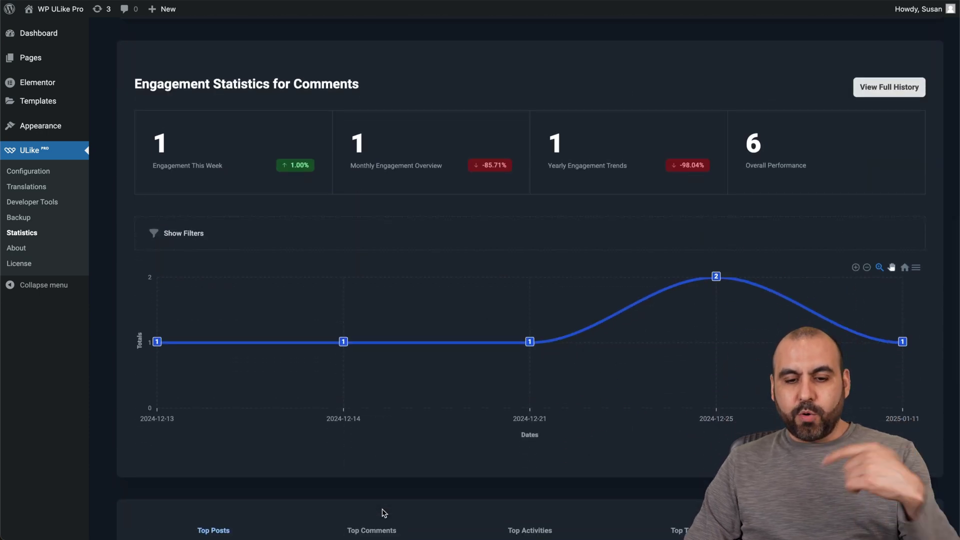
scroll(383, 513, down, 8)
scroll(384, 513, down, 2)
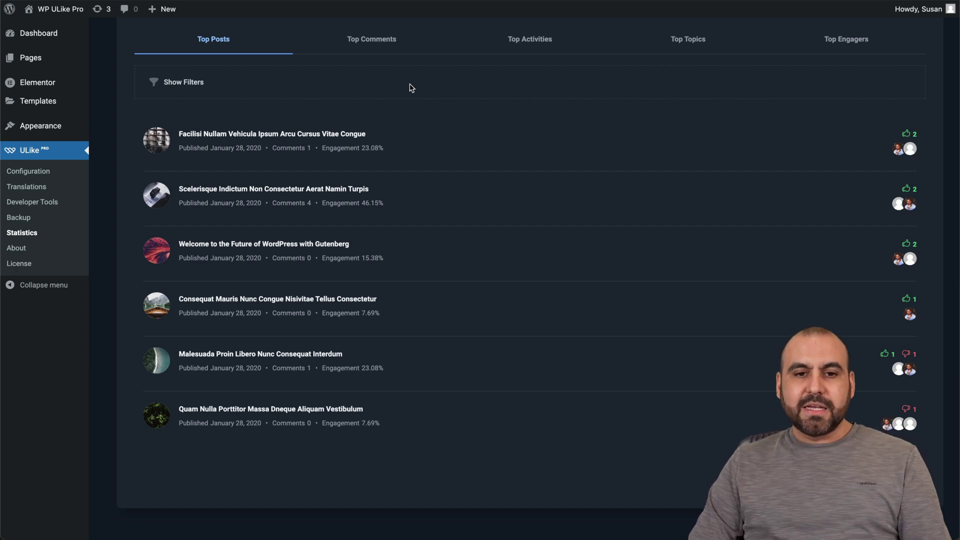
Step: Review the Top Comments, Top Activities, Top Topics and top engagers lists
click(385, 40)
click(535, 46)
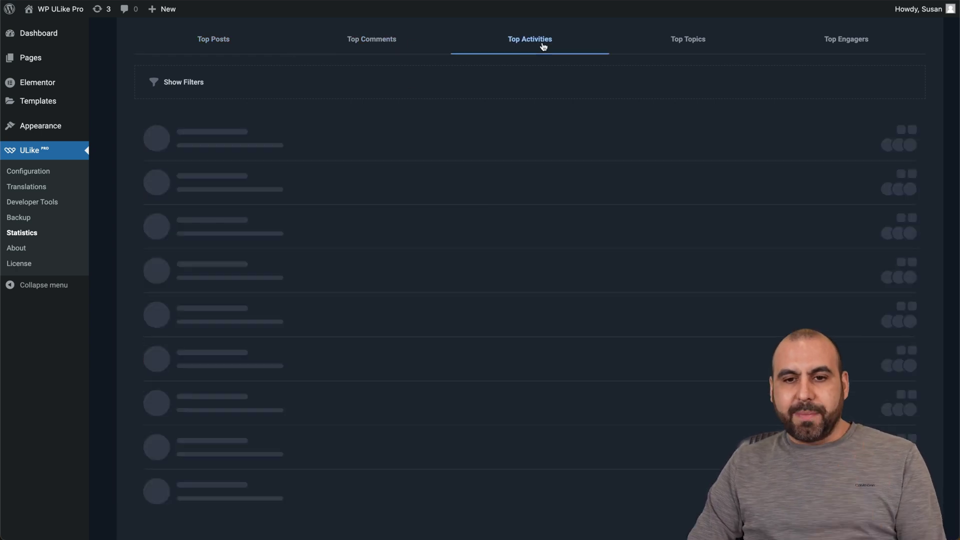
click(683, 303)
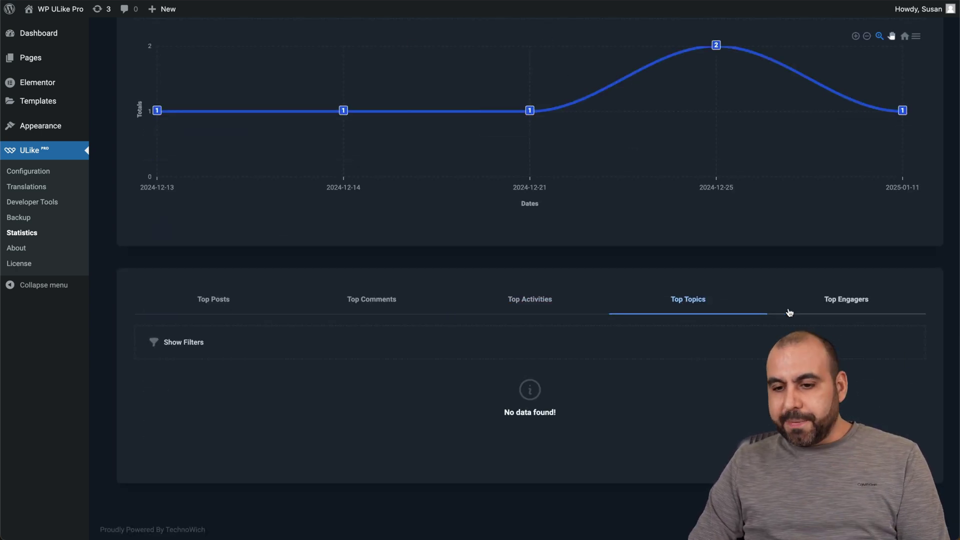
click(843, 301)
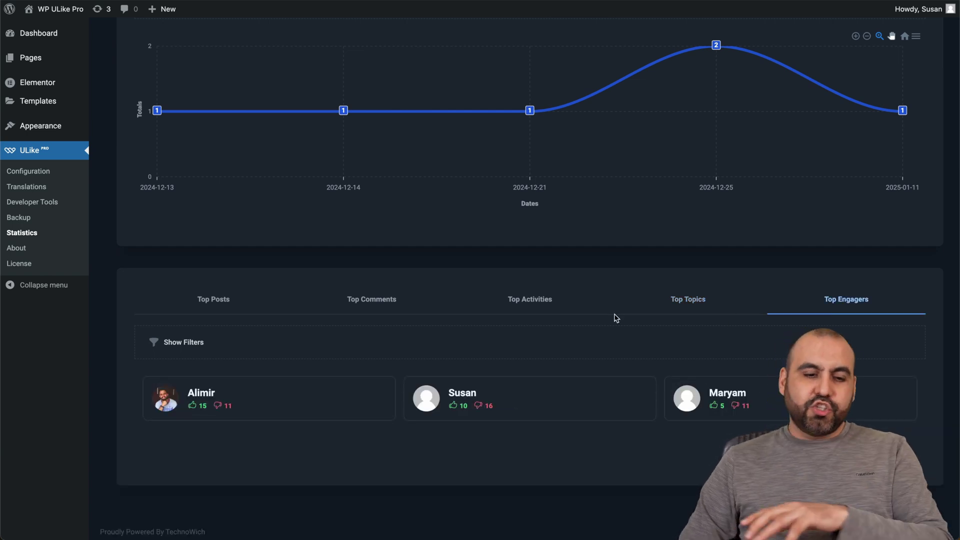
scroll(616, 318, up, 20)
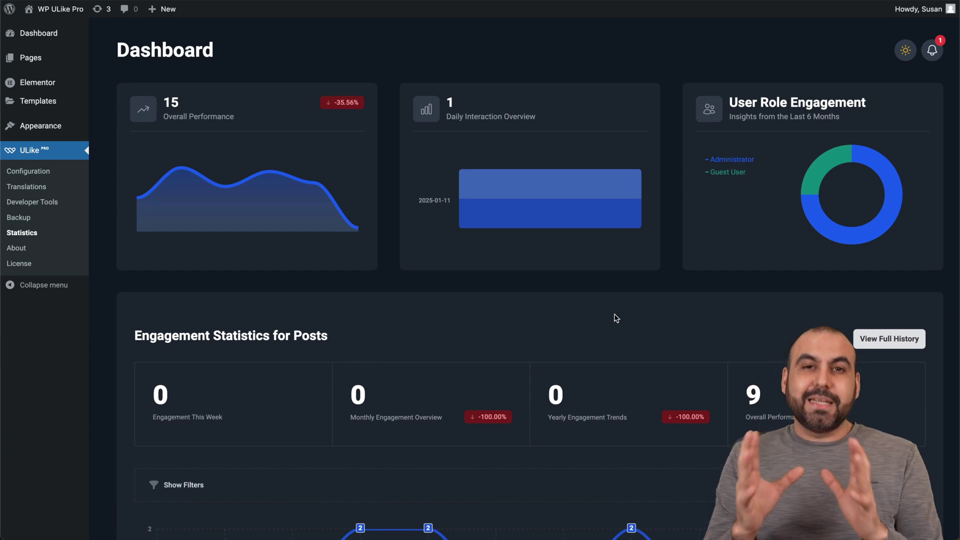
Step: Go to the ULike Configuration Content Types settings
click(56, 173)
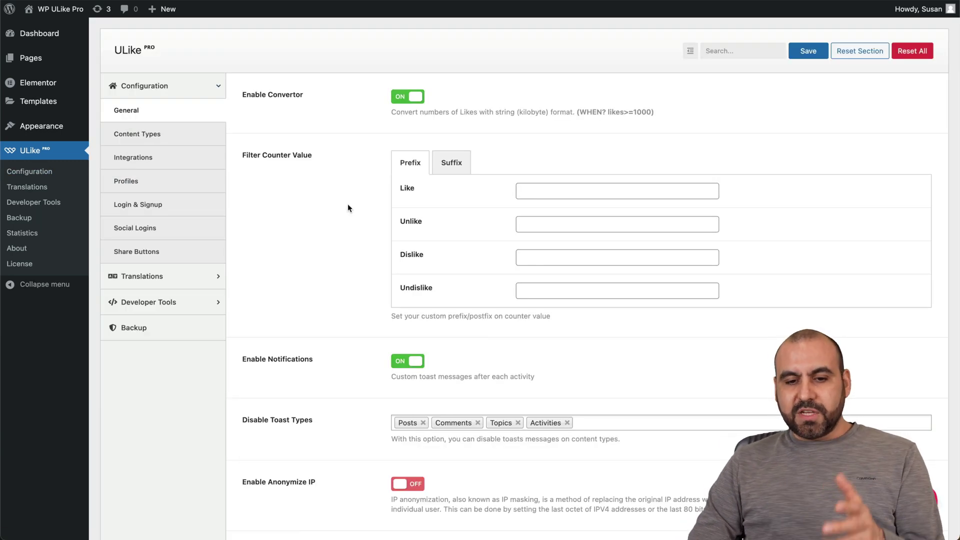
click(164, 134)
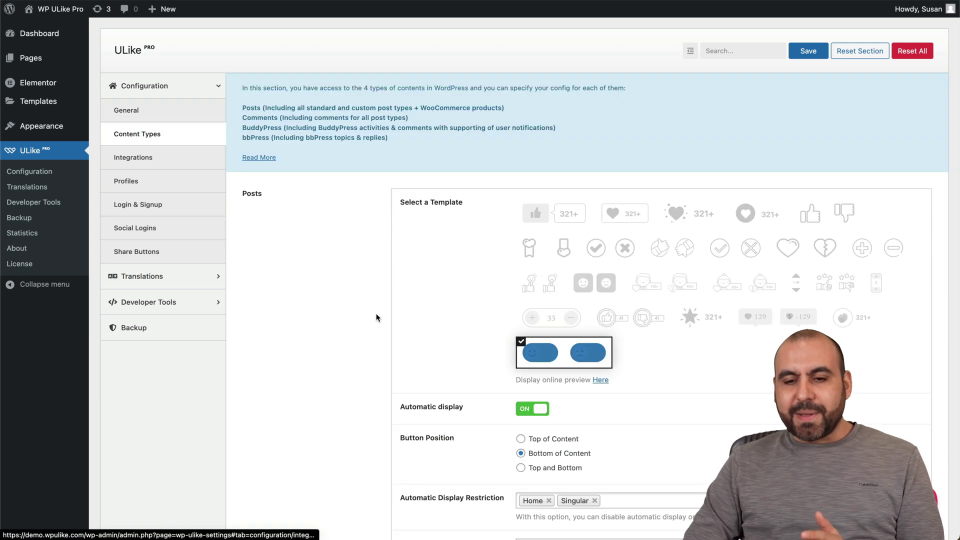
scroll(376, 317, down, 3)
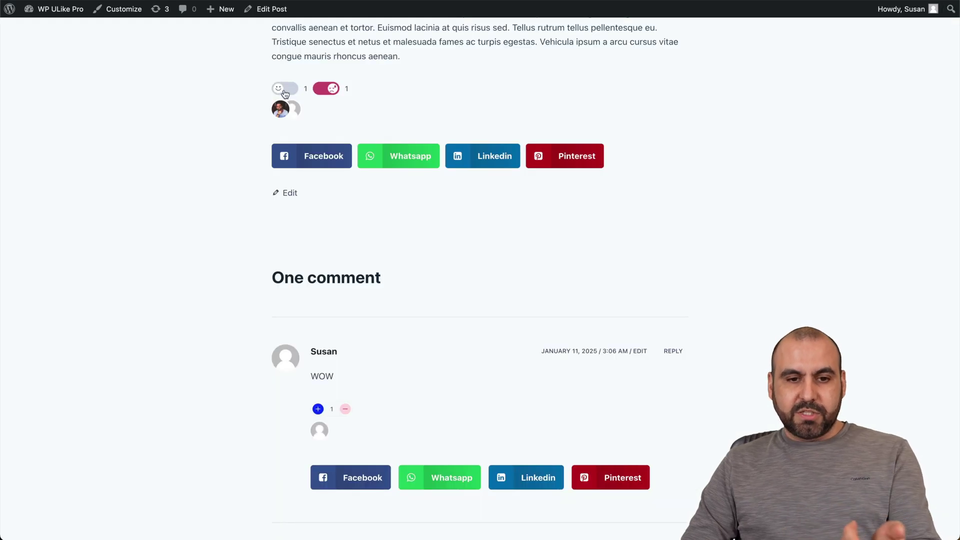
scroll(320, 125, up, 3)
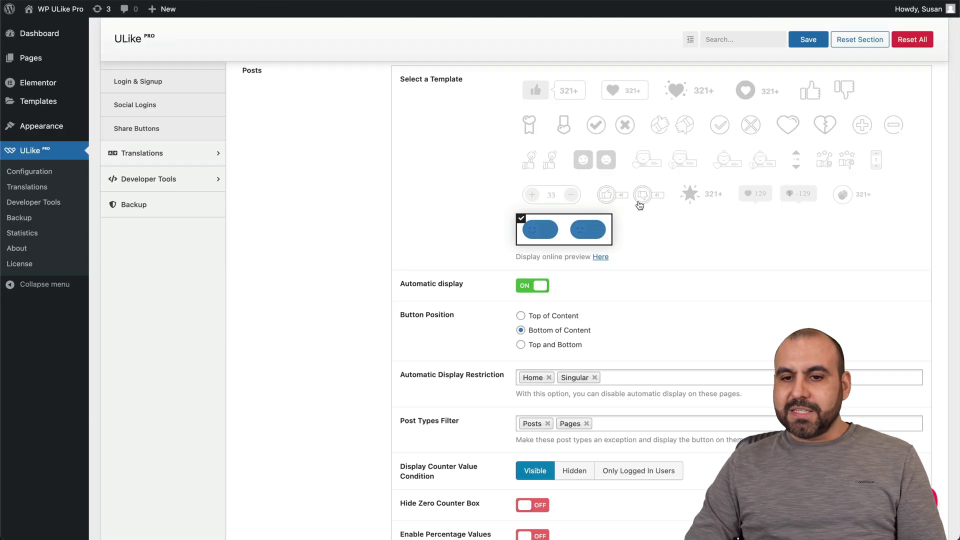
Step: Preview several Posts templates, then choose the round thumbs up/down one and save
click(804, 128)
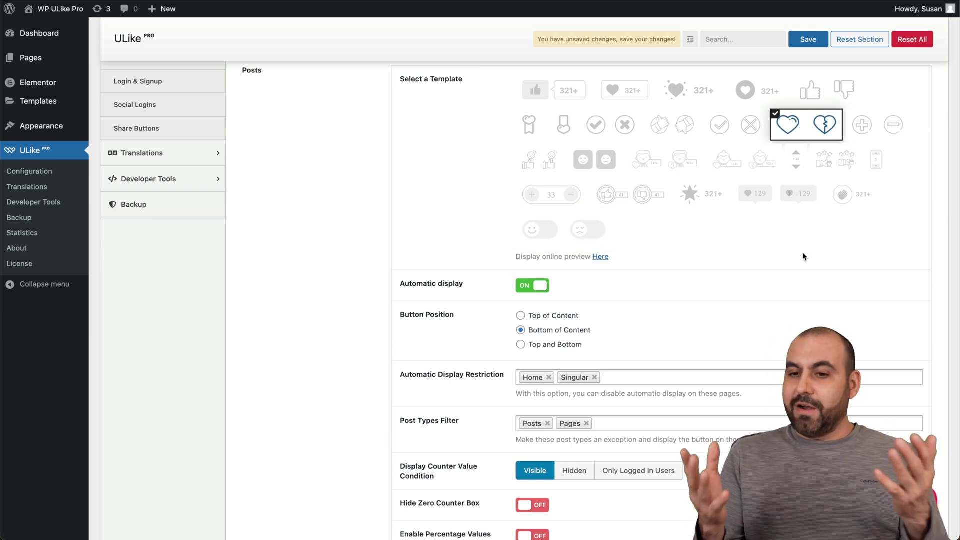
click(676, 132)
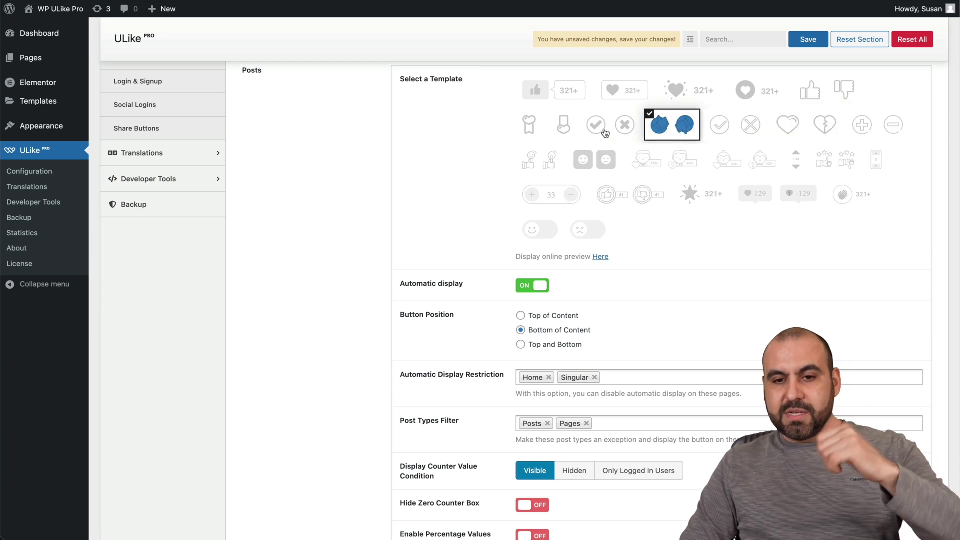
click(535, 137)
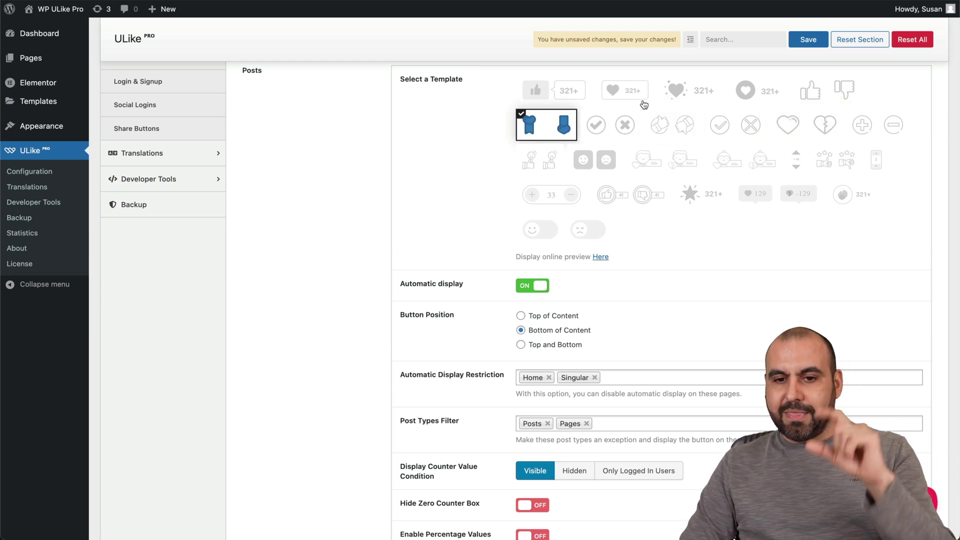
click(566, 101)
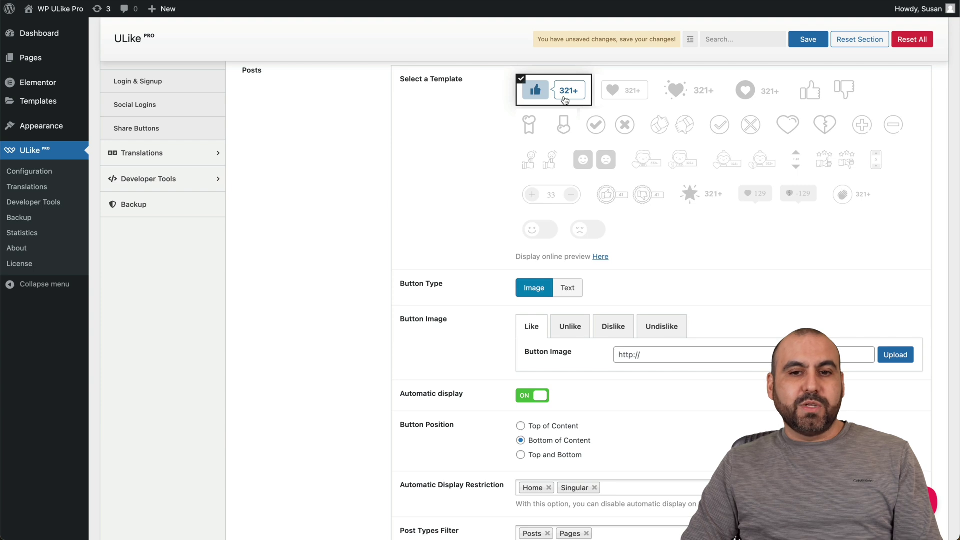
click(636, 95)
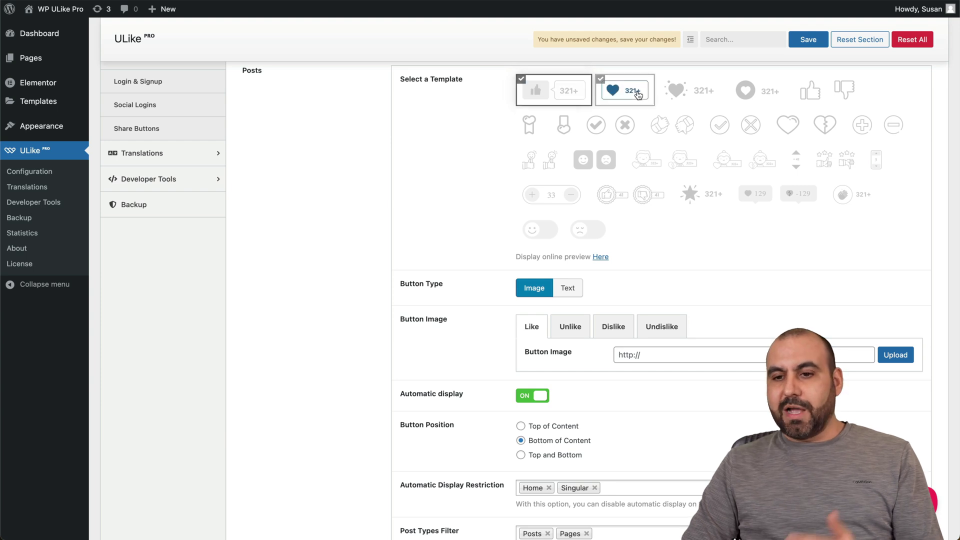
click(813, 95)
click(705, 197)
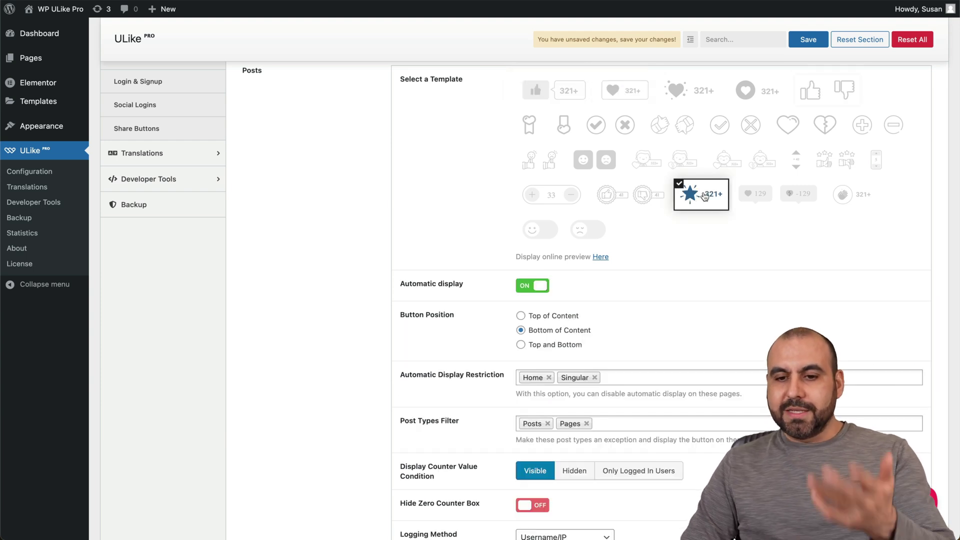
click(643, 195)
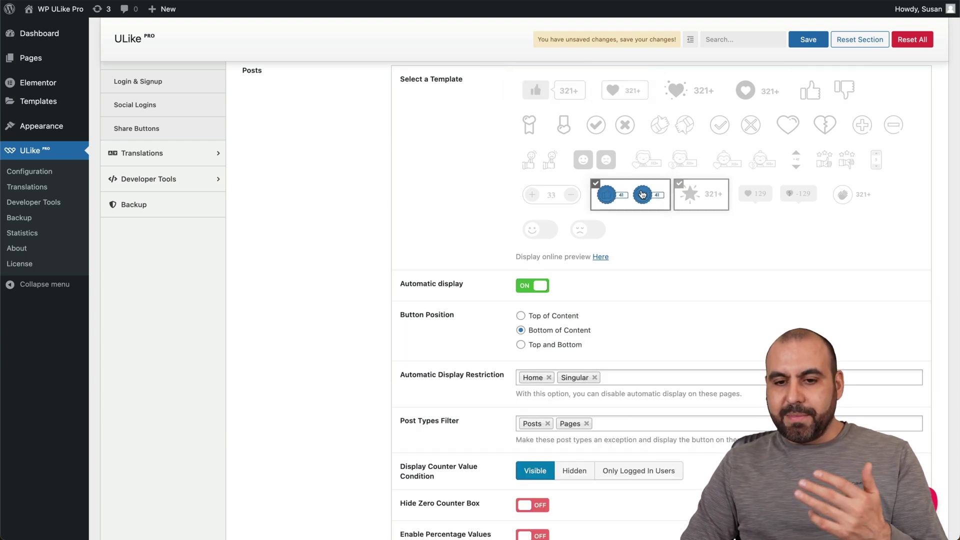
click(806, 43)
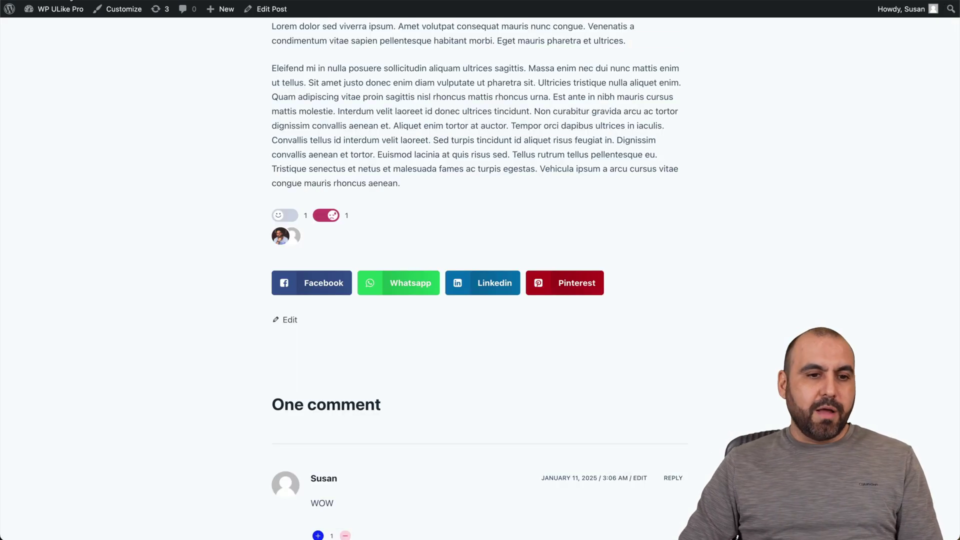
Step: Reload the blog post and like it to test the new buttons
key(super+r)
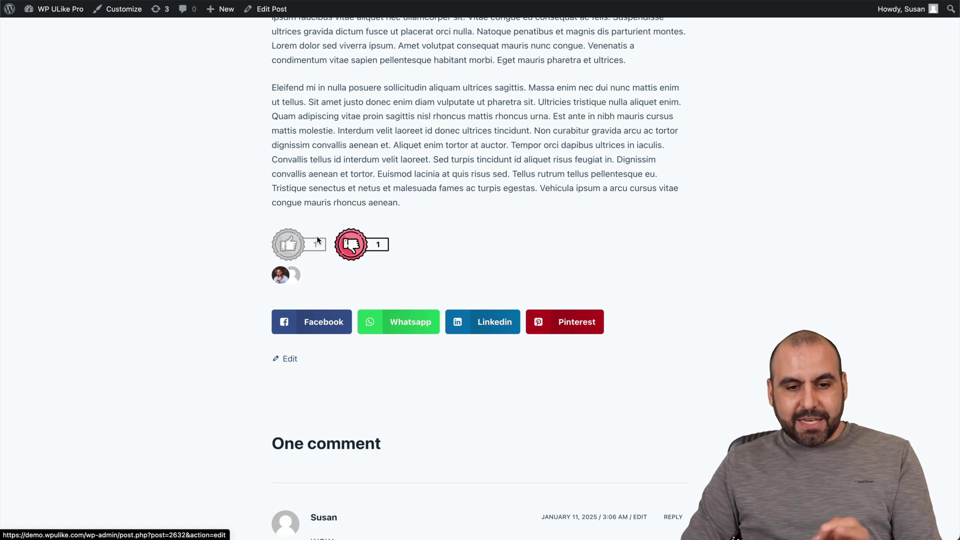
click(292, 248)
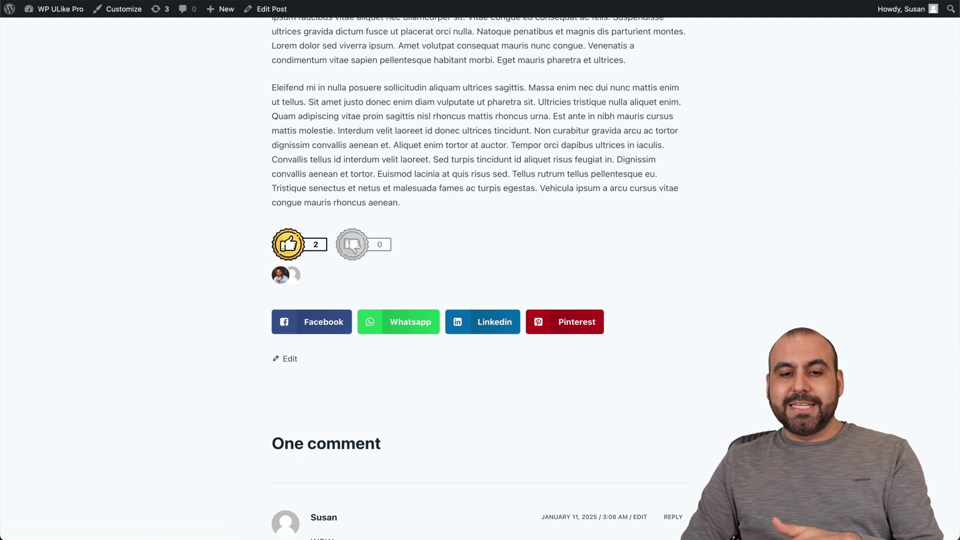
key(ctrl+shift+Tab)
scroll(578, 257, up, 1)
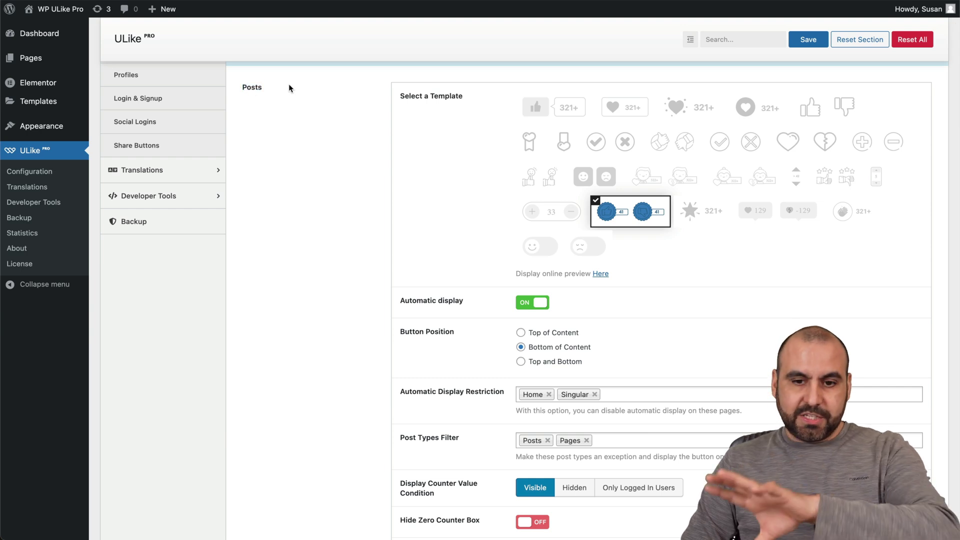
scroll(338, 199, down, 2)
scroll(421, 245, down, 3)
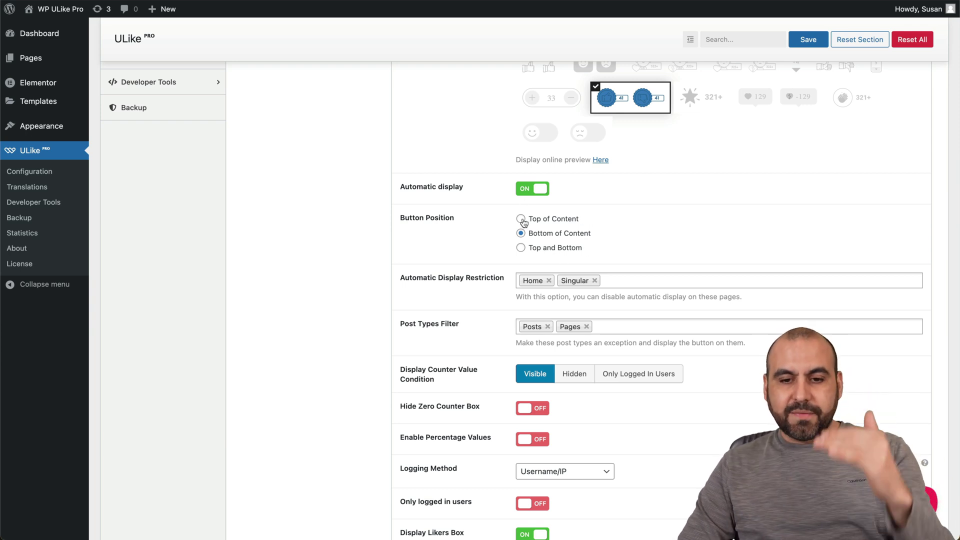
scroll(523, 250, down, 3)
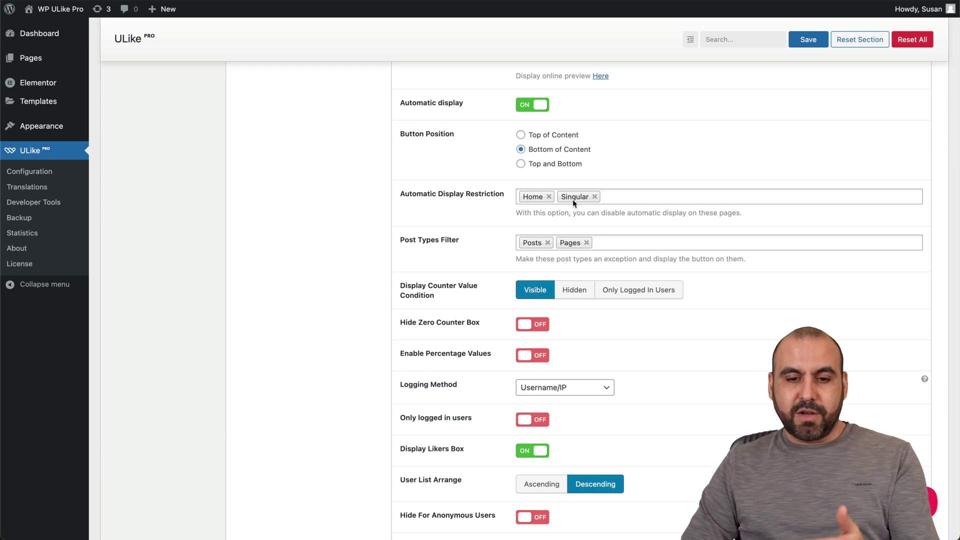
scroll(573, 199, down, 1)
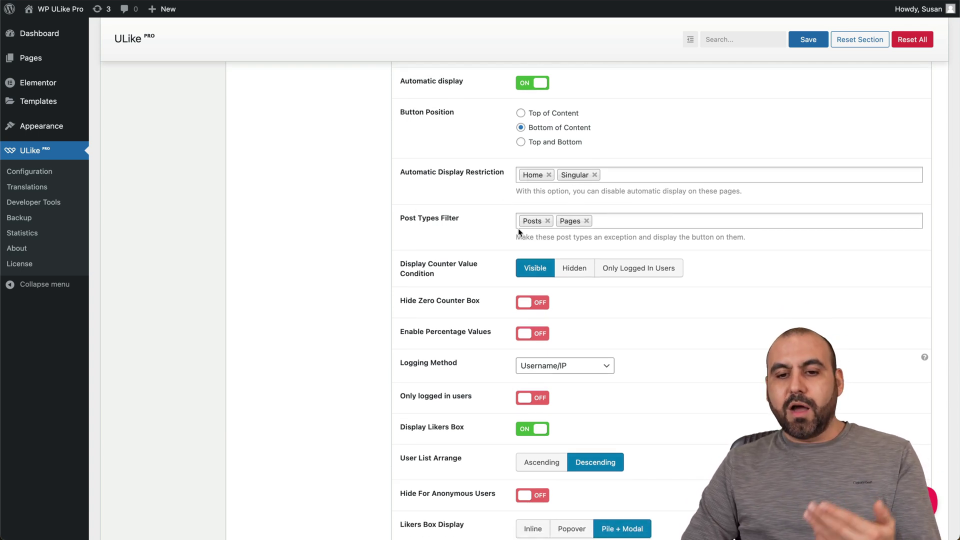
scroll(525, 247, down, 3)
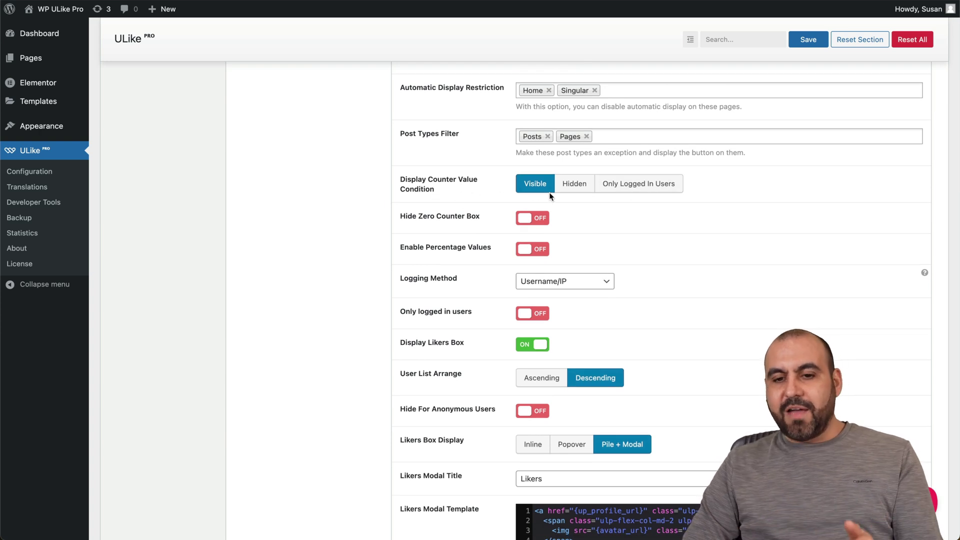
scroll(631, 254, down, 2)
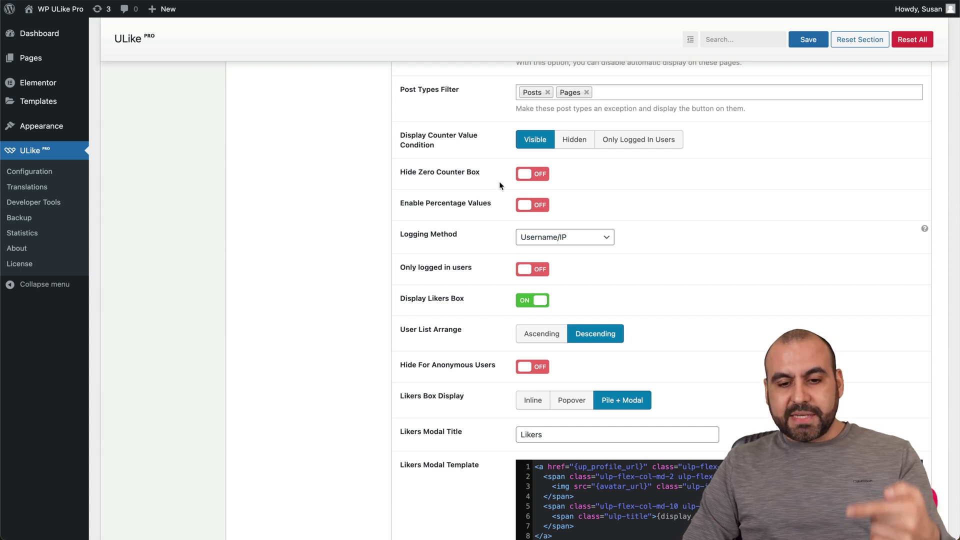
scroll(500, 185, down, 8)
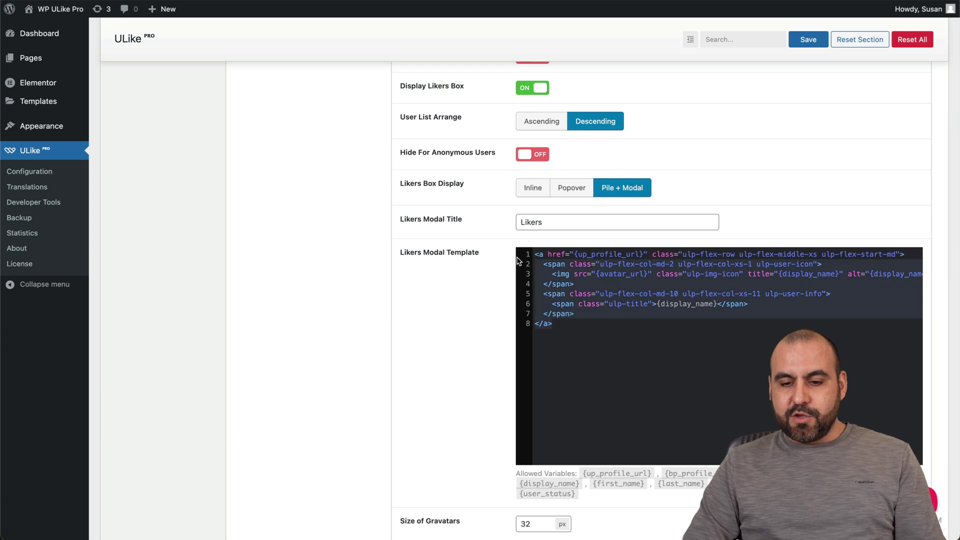
click(623, 314)
scroll(638, 415, down, 2)
scroll(637, 415, down, 3)
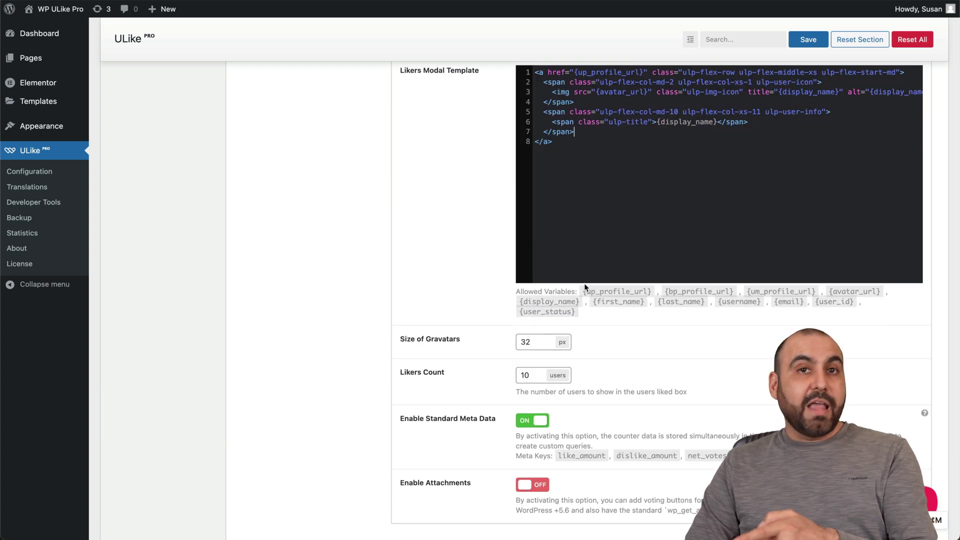
scroll(583, 283, down, 1)
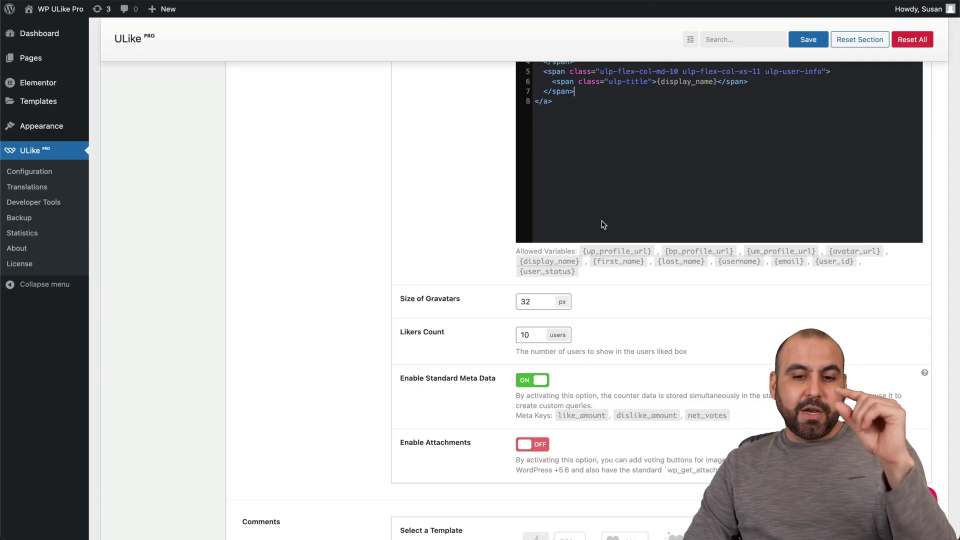
scroll(588, 320, down, 2)
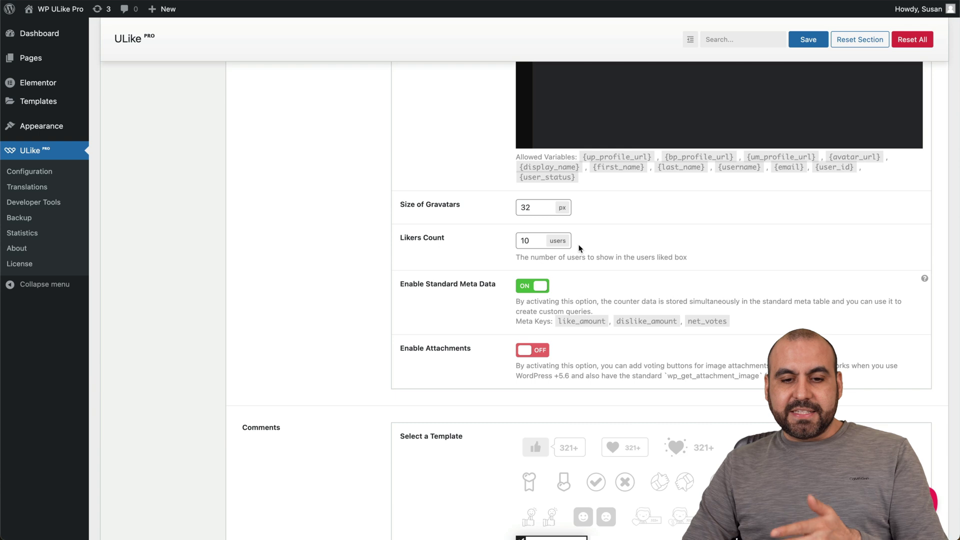
scroll(589, 271, down, 5)
Step: Choose the two-figure template for Comments and save it
scroll(590, 276, down, 1)
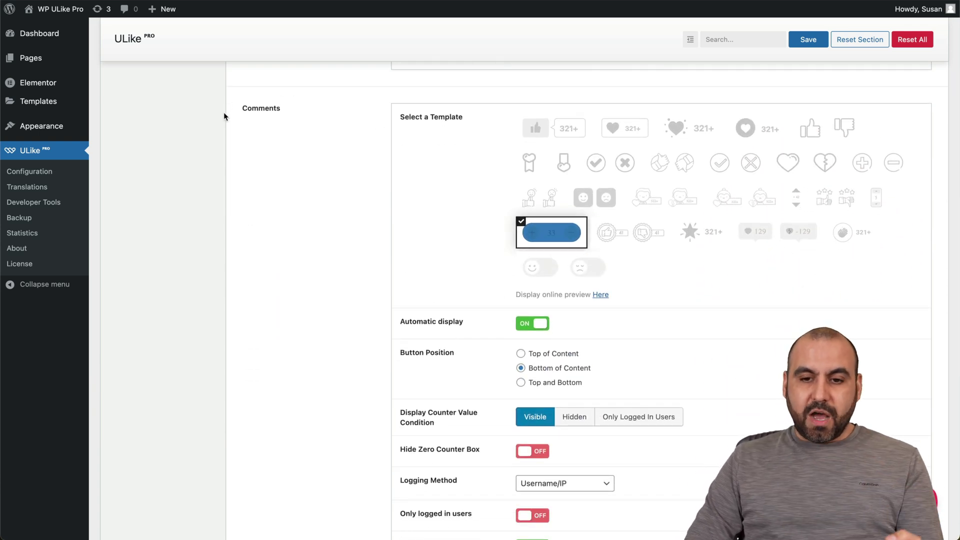
click(679, 202)
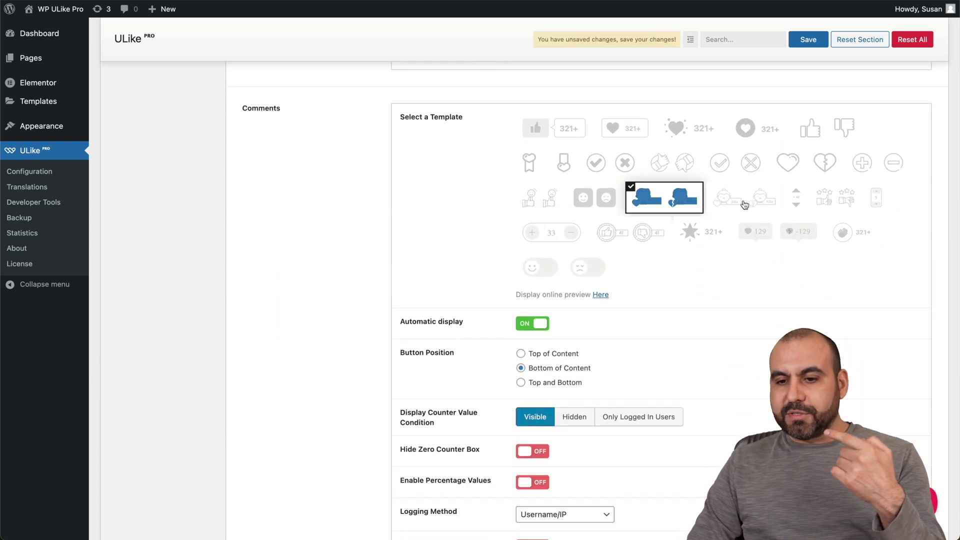
click(806, 40)
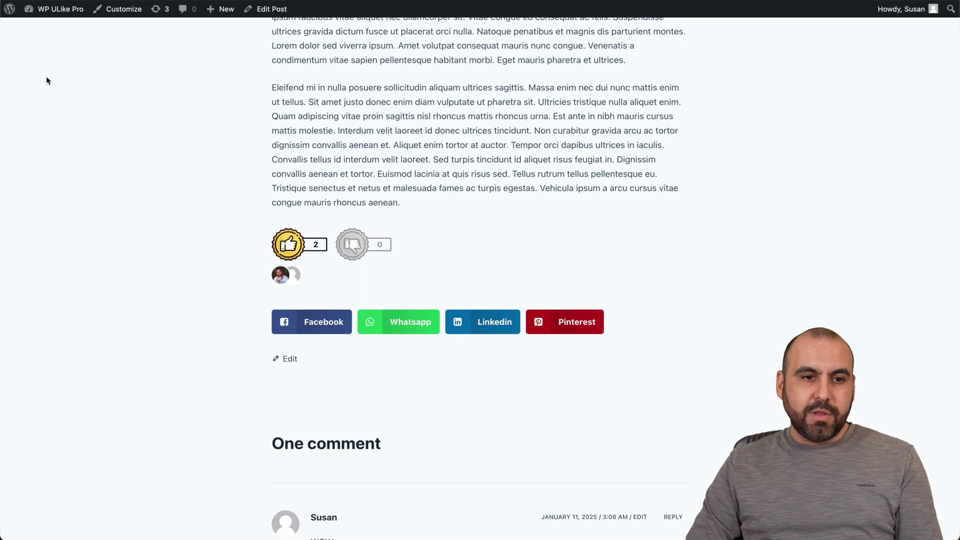
Step: Test the WOW comment's new buttons by disliking, then liking it
scroll(247, 300, down, 6)
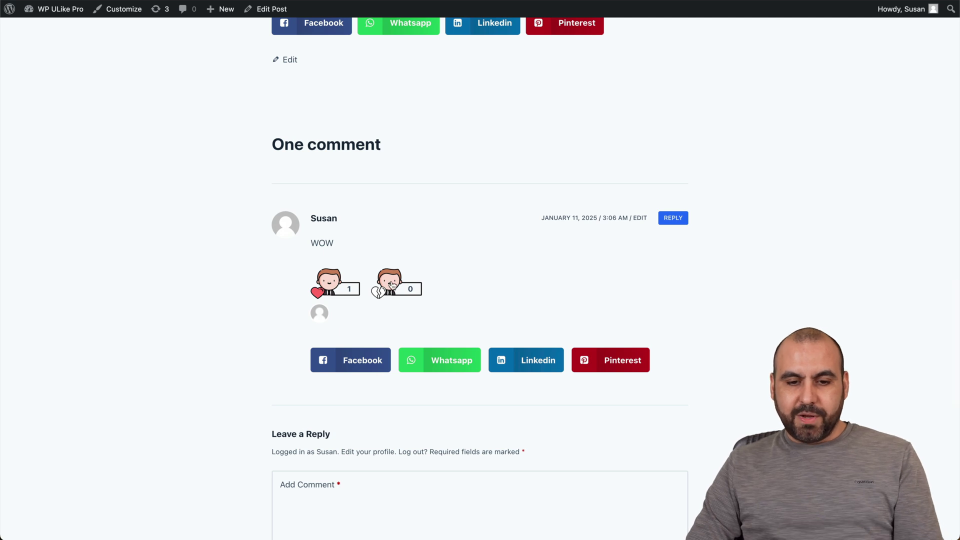
click(380, 289)
click(354, 289)
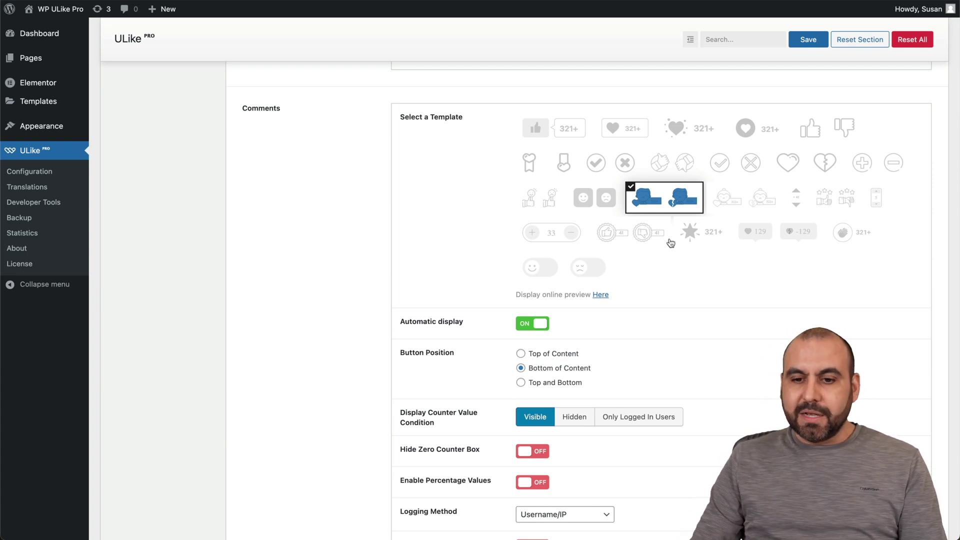
scroll(670, 243, down, 5)
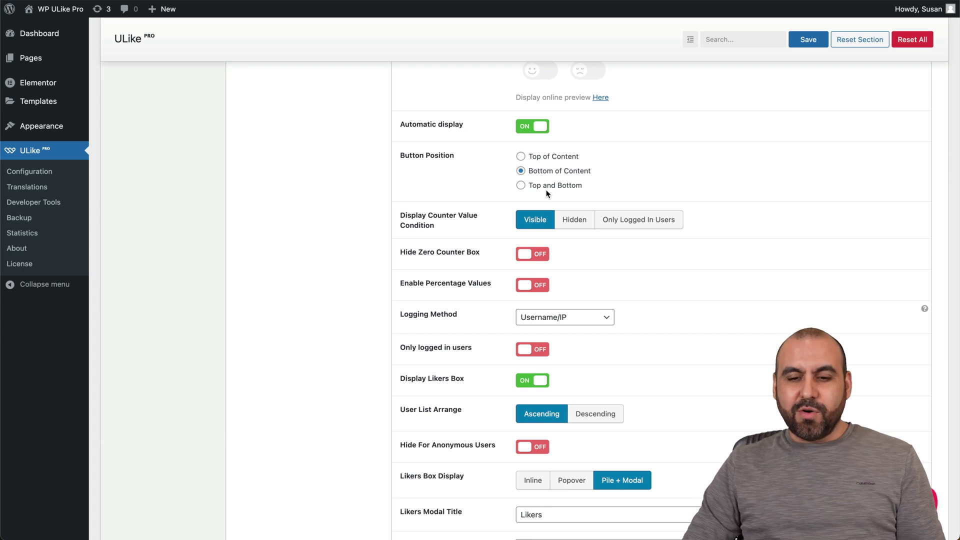
scroll(547, 193, down, 12)
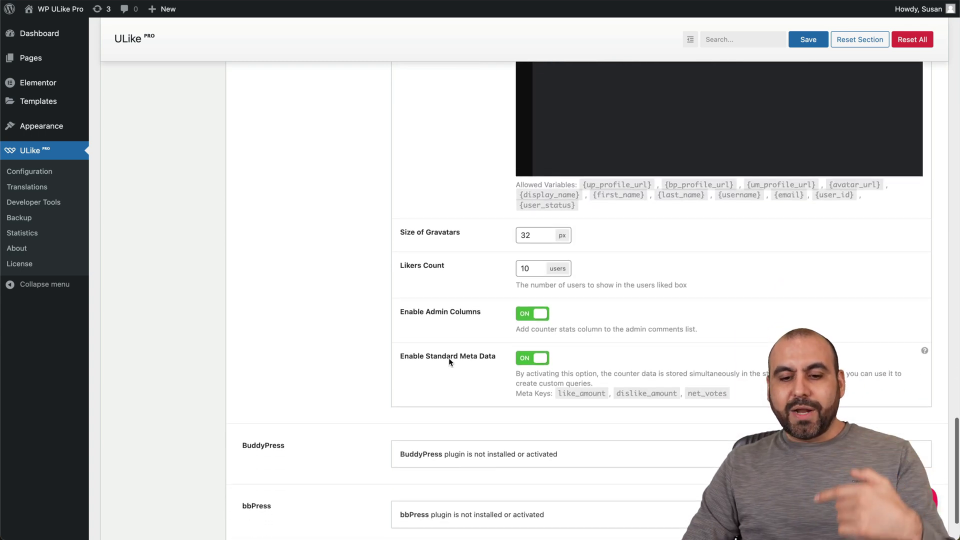
scroll(448, 360, down, 2)
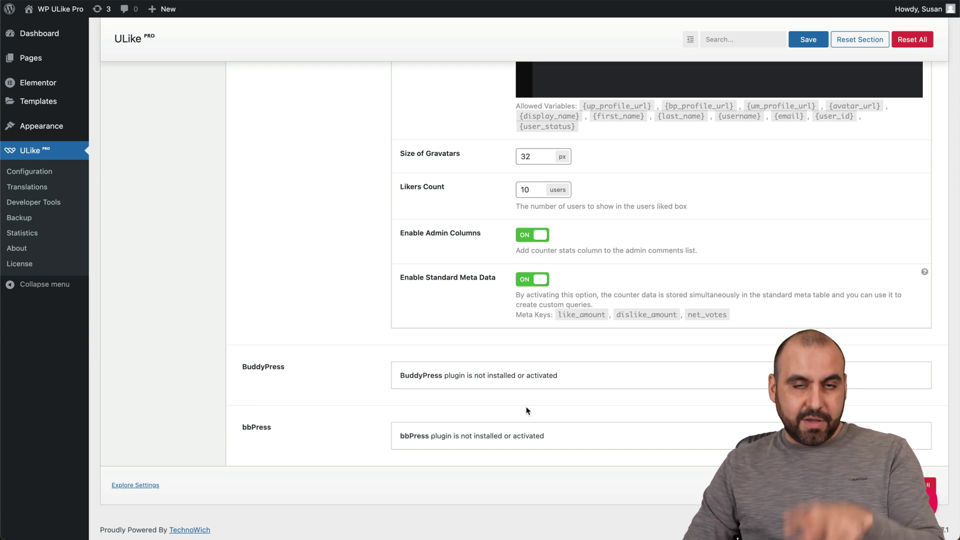
scroll(526, 411, up, 20)
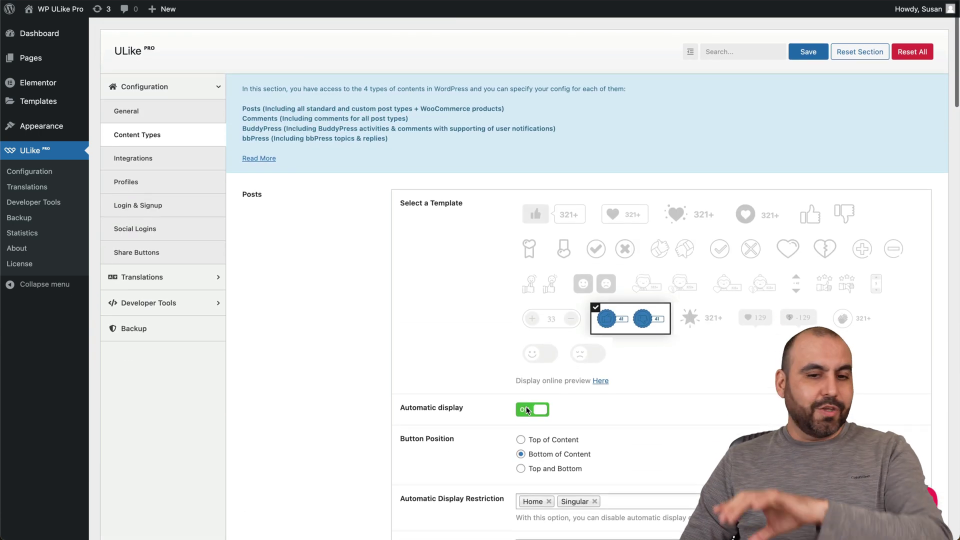
Step: Set the General Like counter prefix to TEST and save
click(135, 112)
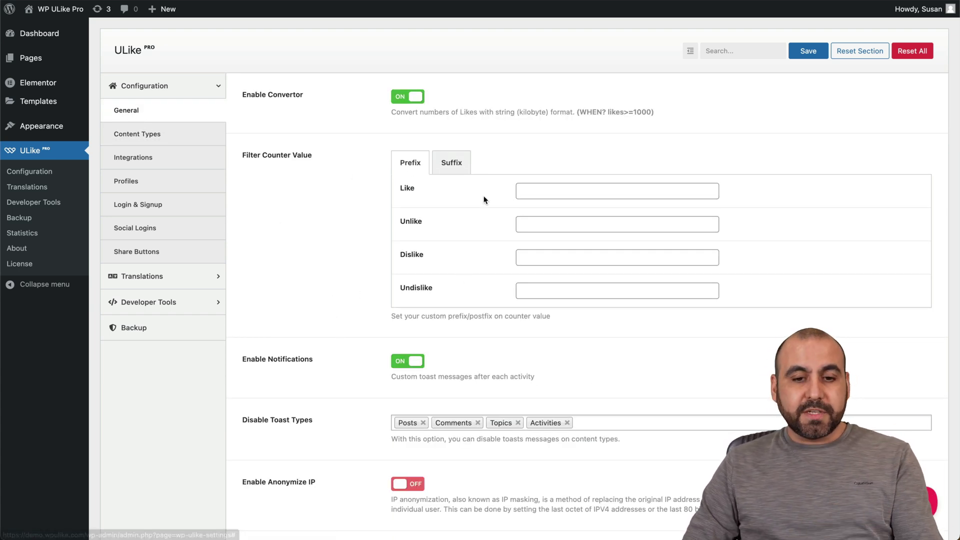
click(577, 190)
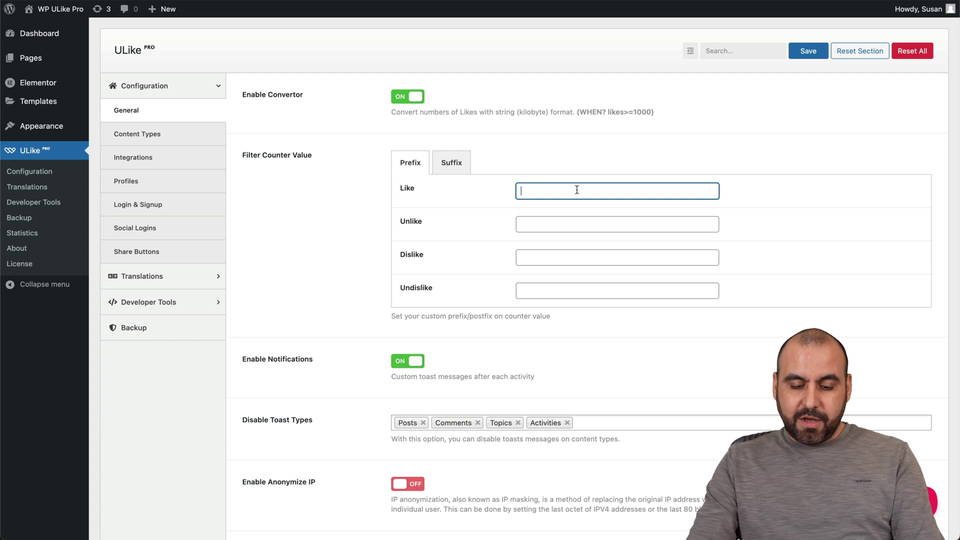
text(TEST)
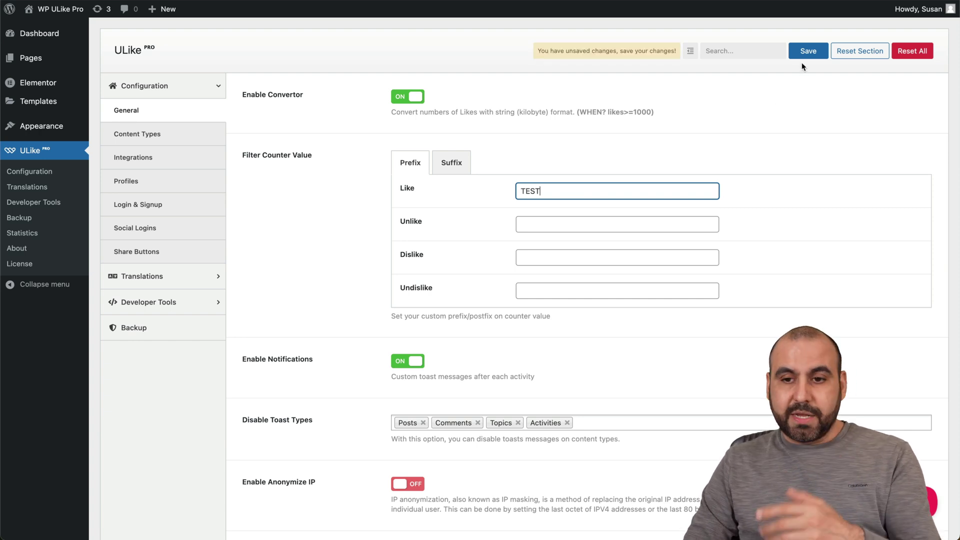
click(805, 54)
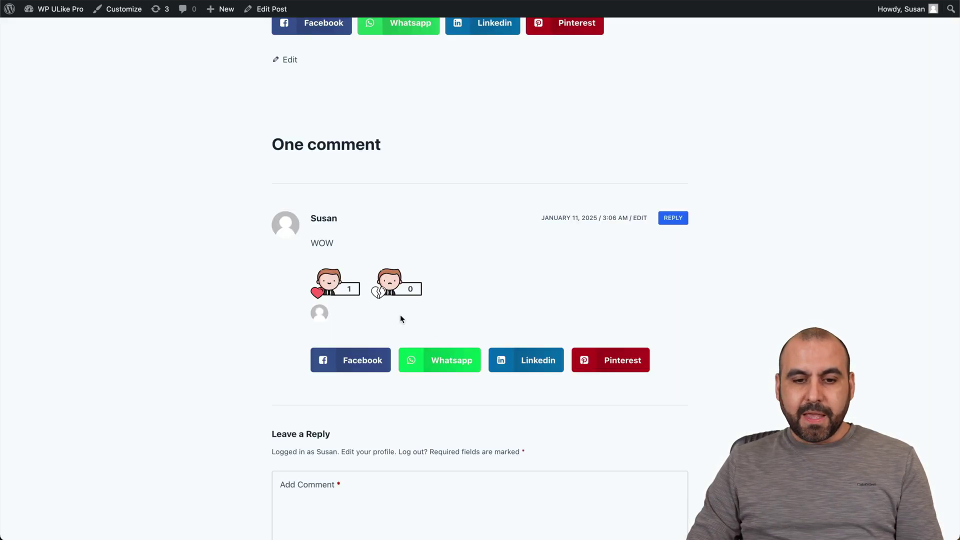
Step: Check the post's like count on the front end, now reading TEST2
scroll(289, 272, up, 1)
scroll(289, 272, up, 5)
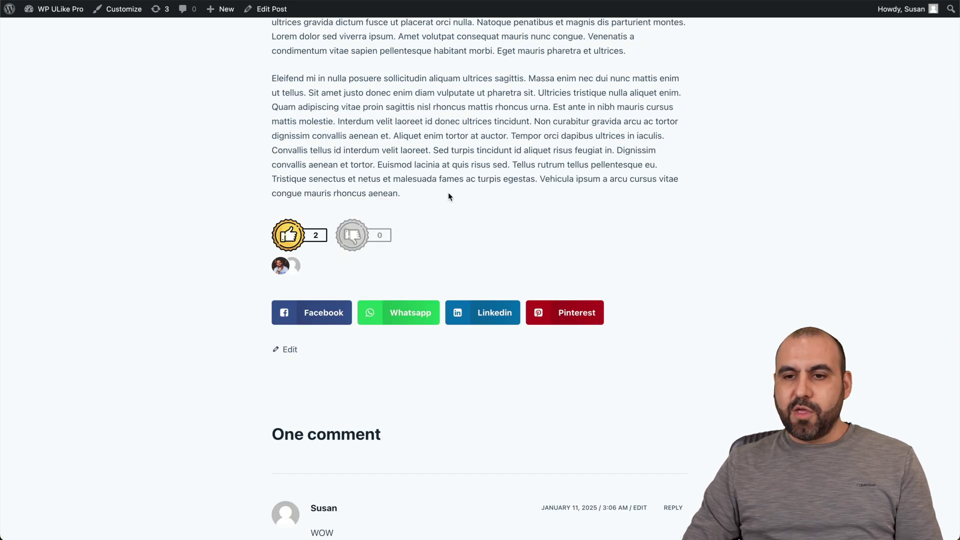
scroll(430, 206, up, 1)
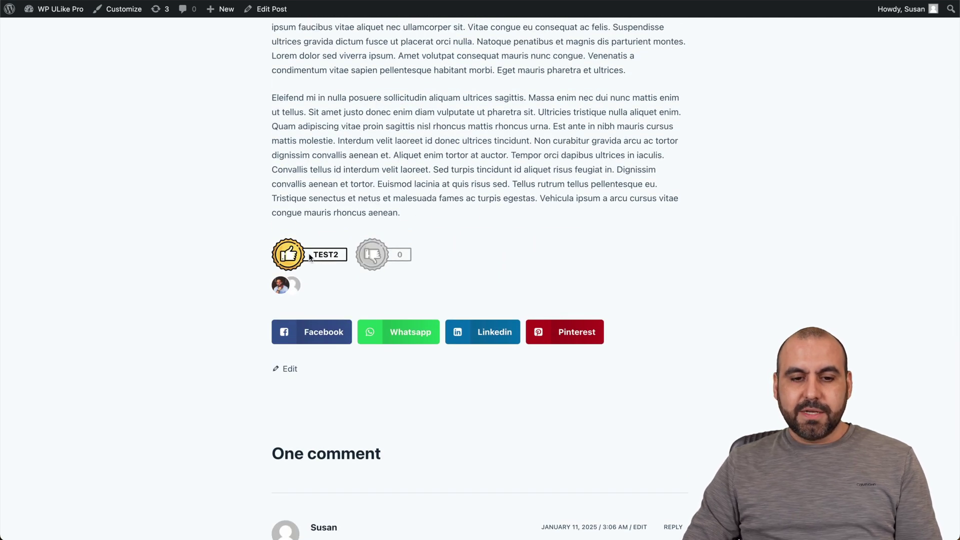
drag(310, 256, 333, 255)
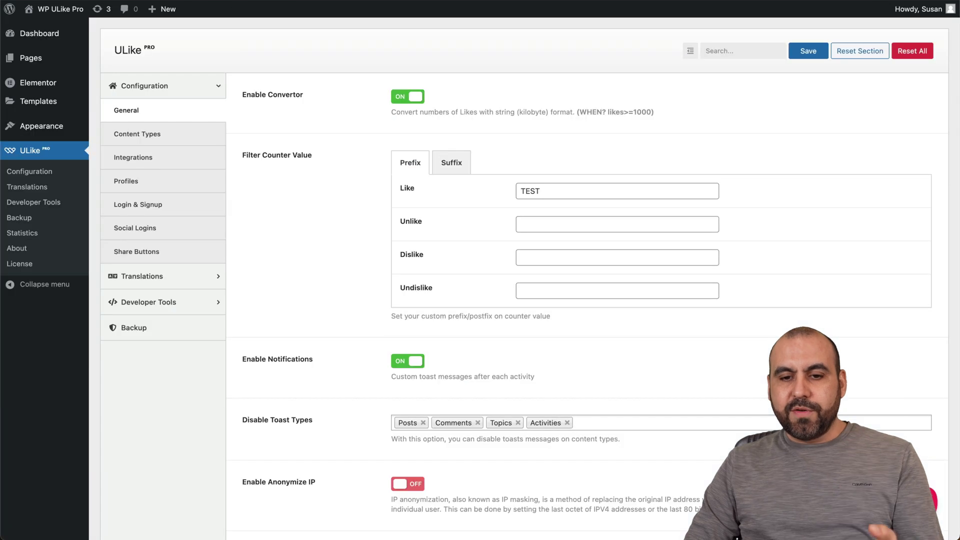
Step: Delete the TEST text from the Like prefix field and save
click(452, 163)
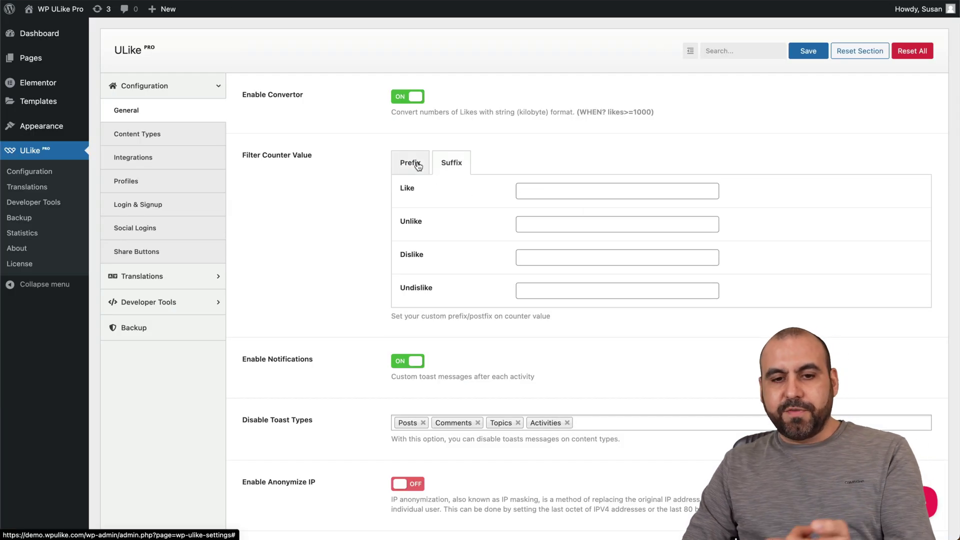
click(410, 163)
double_click(539, 190)
key(BackSpace)
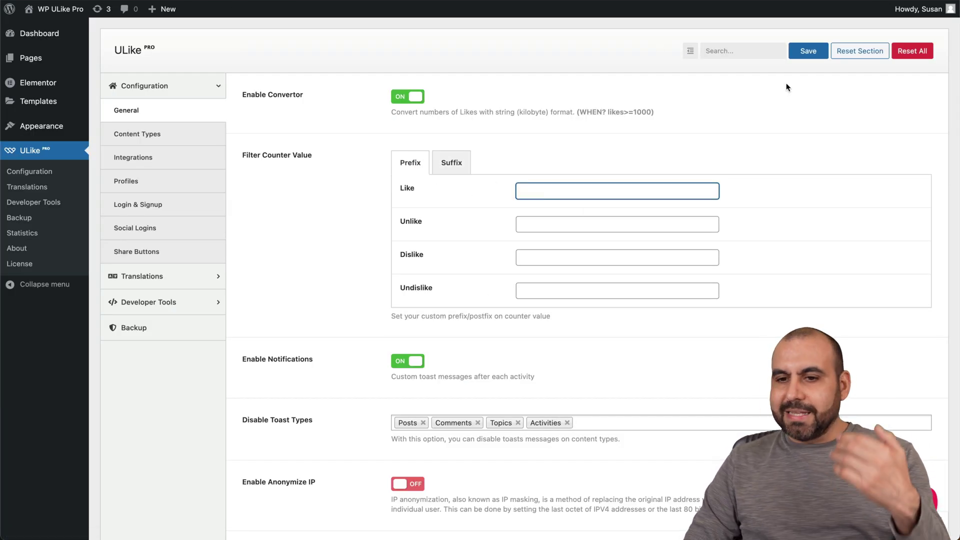
click(808, 51)
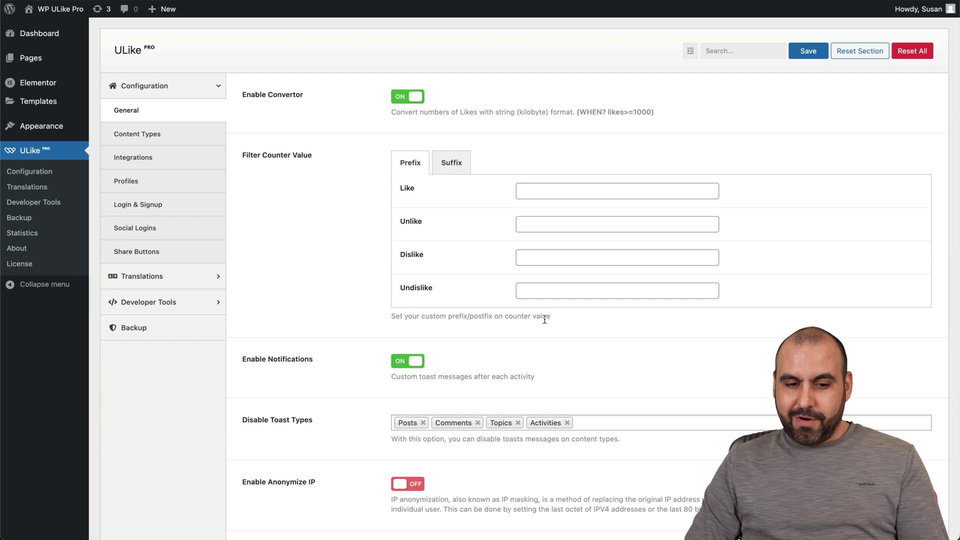
Step: Move on to the Integrations settings by way of Content Types
scroll(543, 319, down, 5)
scroll(544, 319, up, 1)
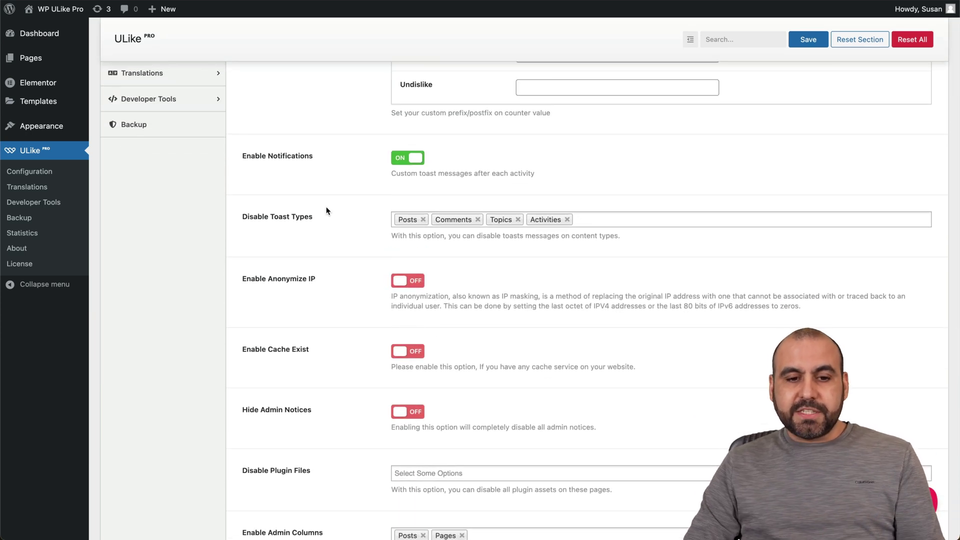
scroll(356, 250, down, 10)
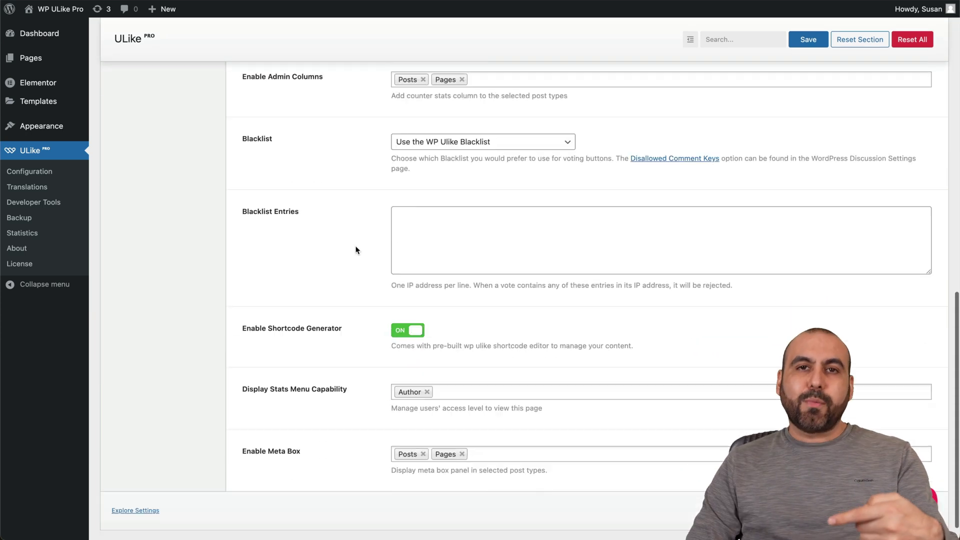
scroll(356, 250, up, 15)
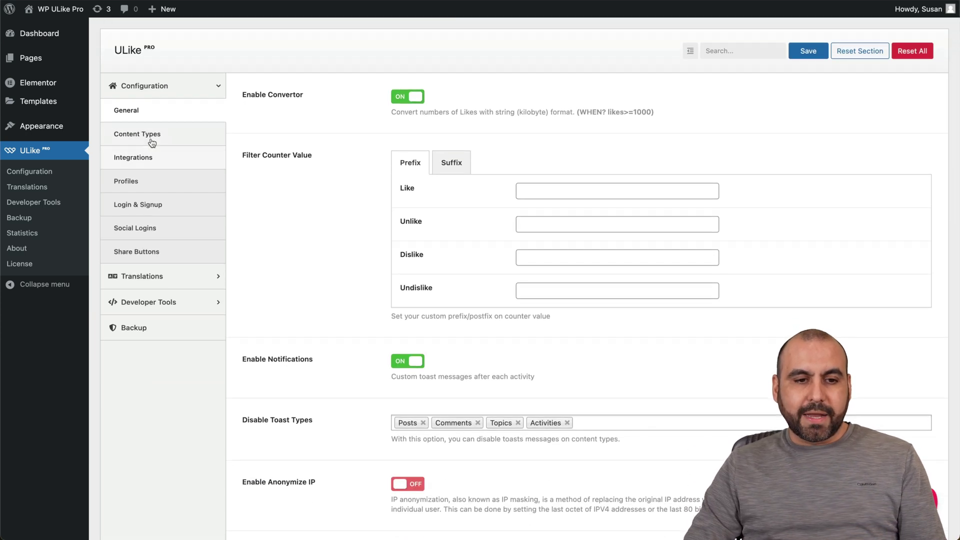
click(148, 141)
click(159, 158)
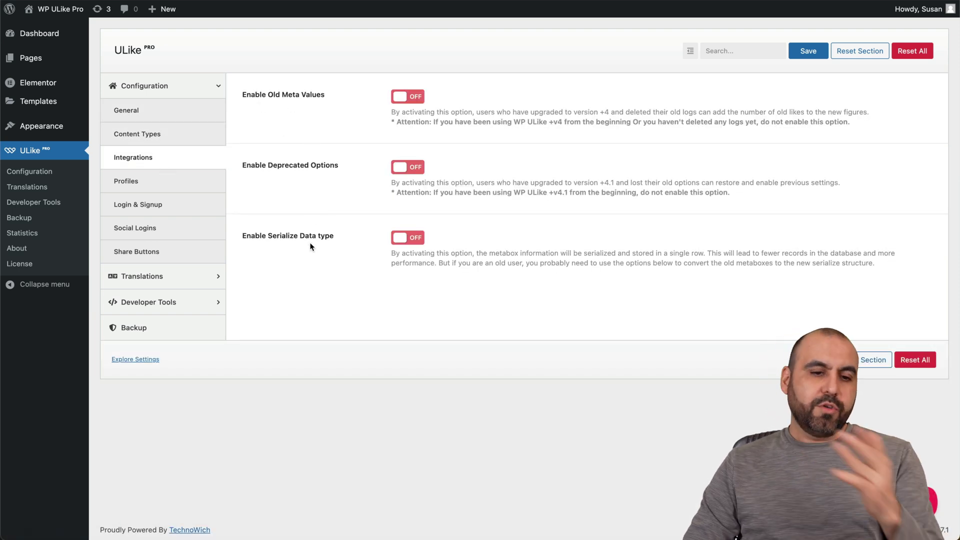
Step: Look through the Profiles settings, then the Login & Signup settings
click(165, 182)
scroll(329, 357, down, 3)
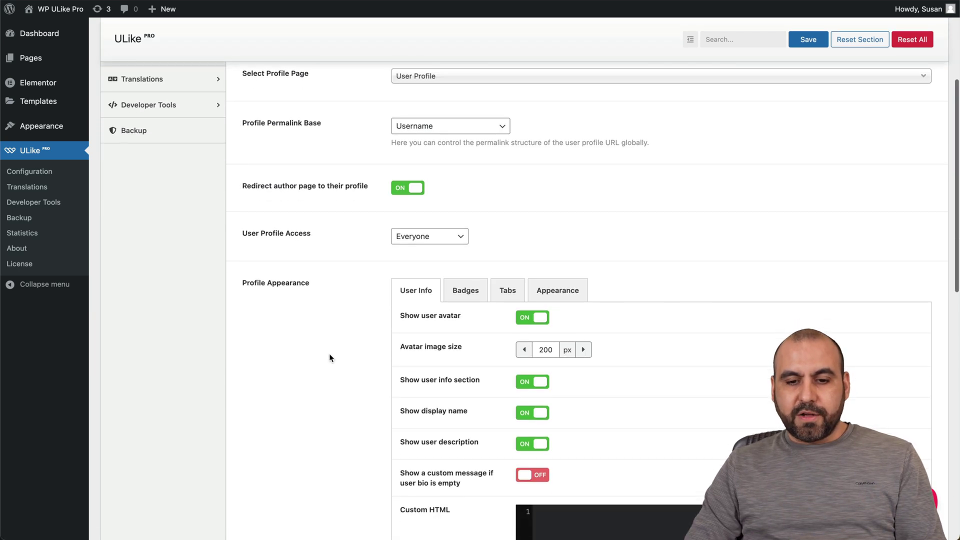
scroll(329, 353, down, 10)
scroll(329, 353, up, 15)
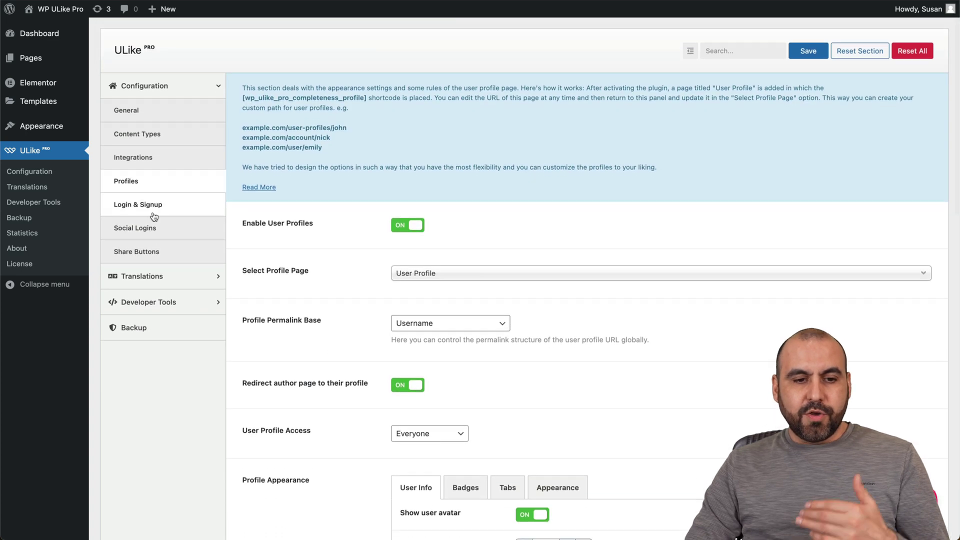
click(154, 214)
scroll(328, 297, down, 1)
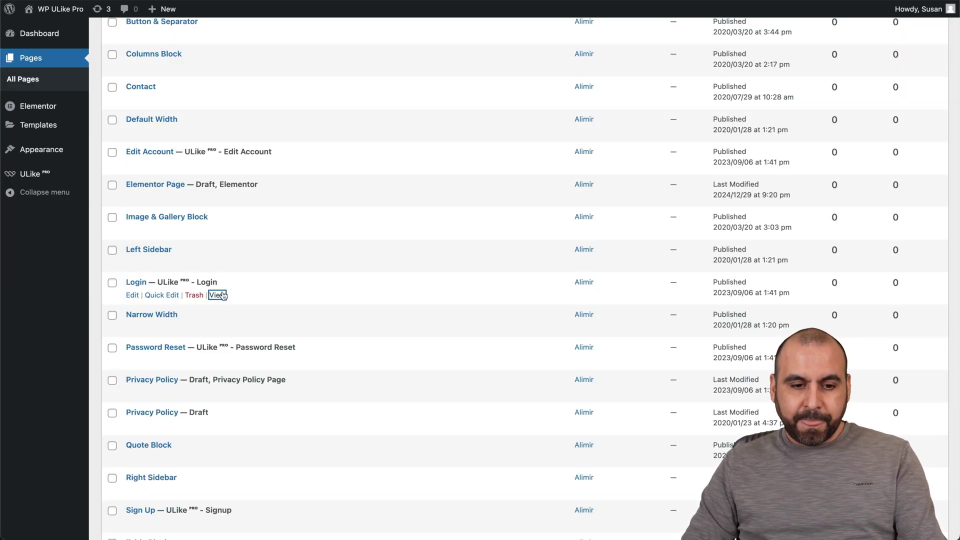
Step: View the Login page in a private window and log in with the account's credentials
click(220, 295)
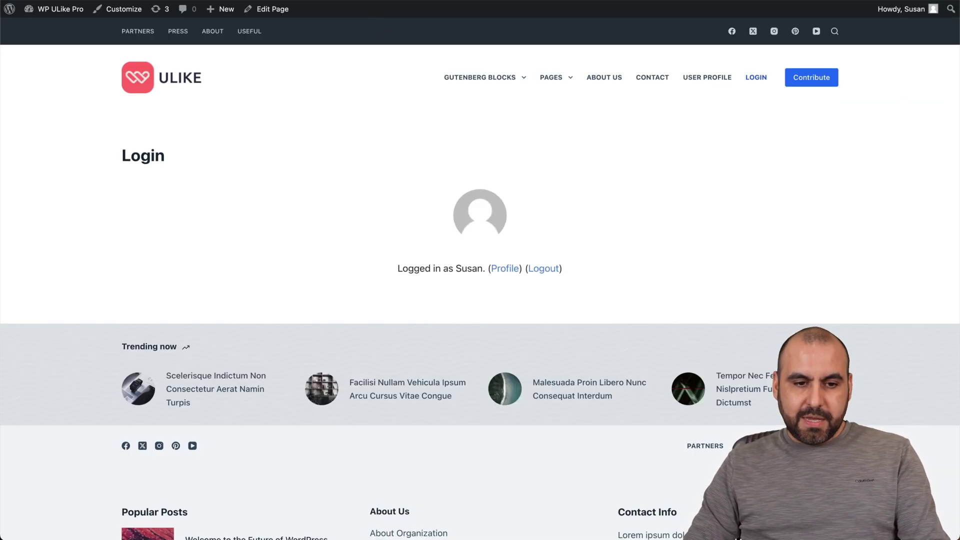
key(super+shift+n)
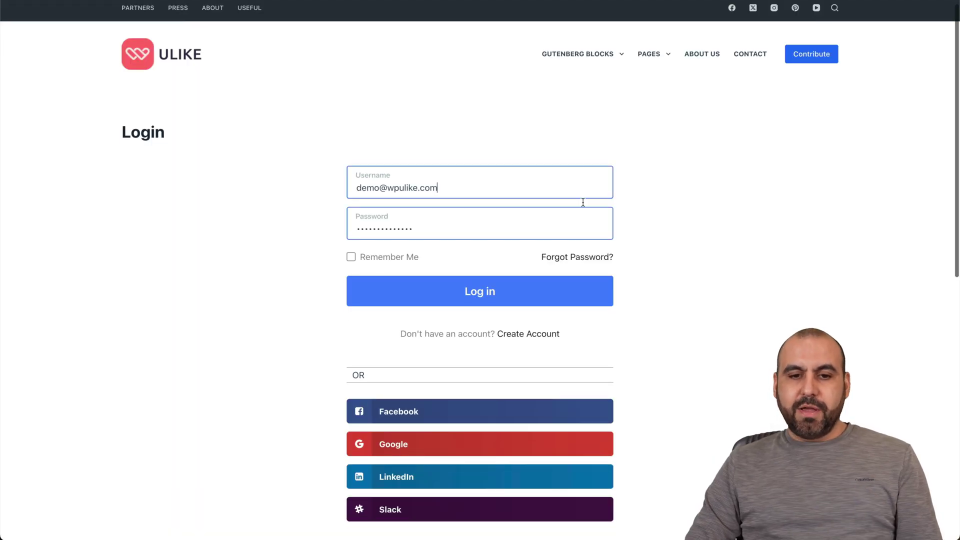
click(520, 212)
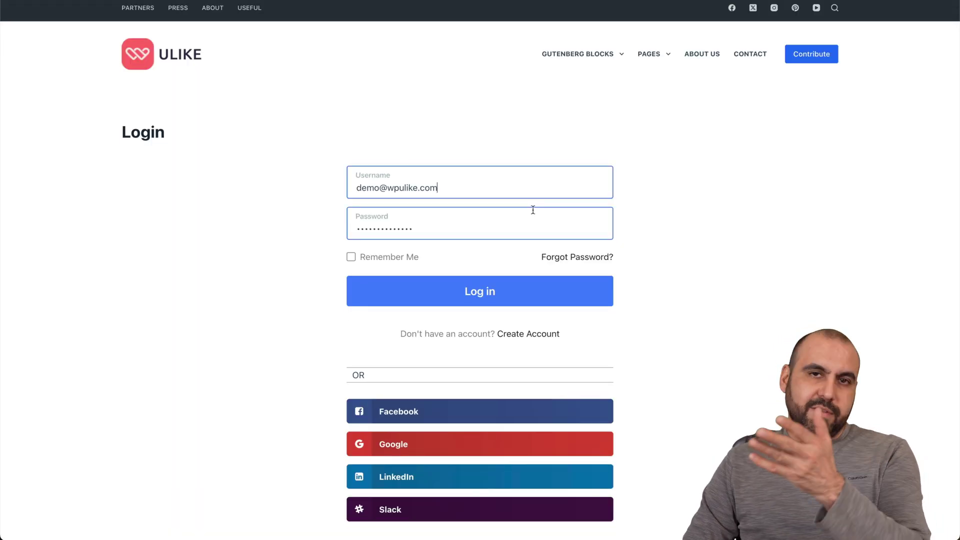
scroll(544, 349, down, 2)
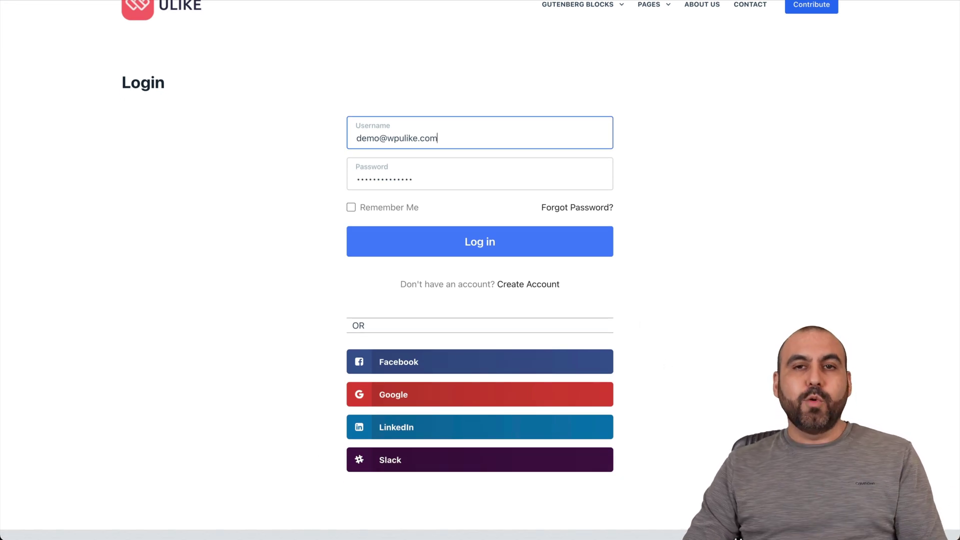
click(534, 247)
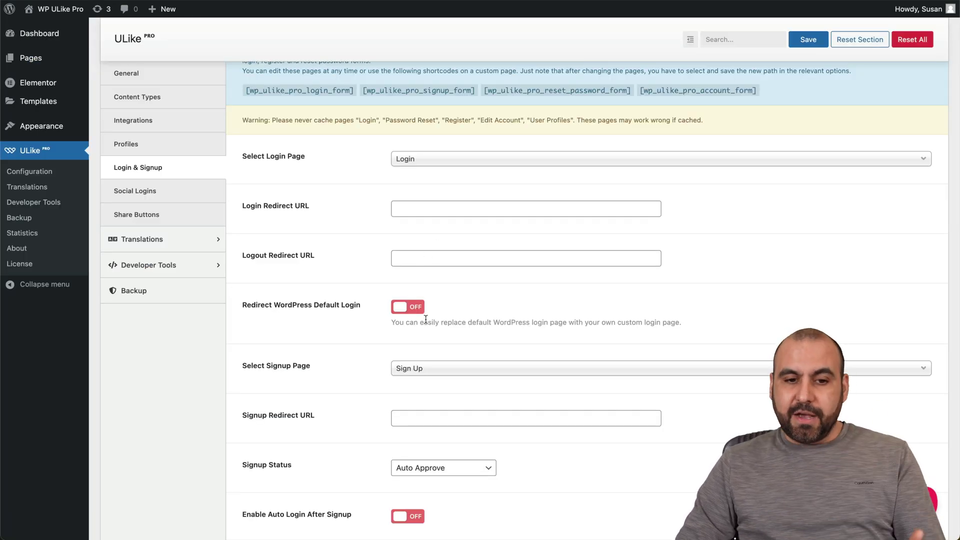
click(466, 158)
click(349, 174)
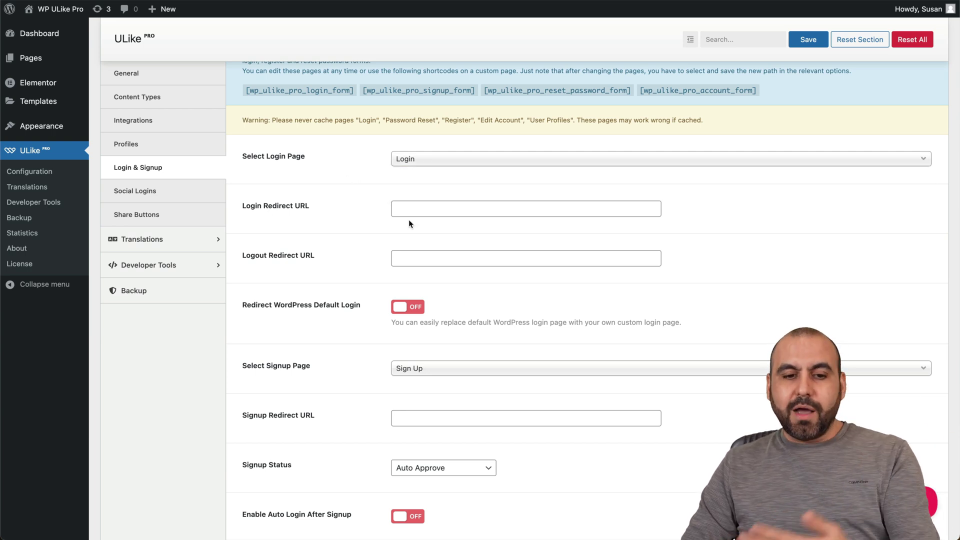
scroll(440, 263, down, 10)
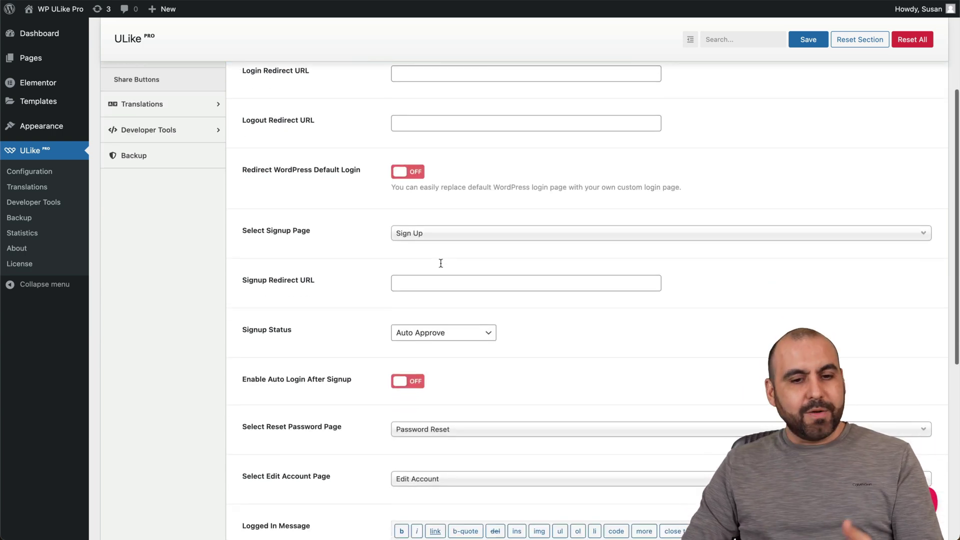
scroll(385, 314, up, 10)
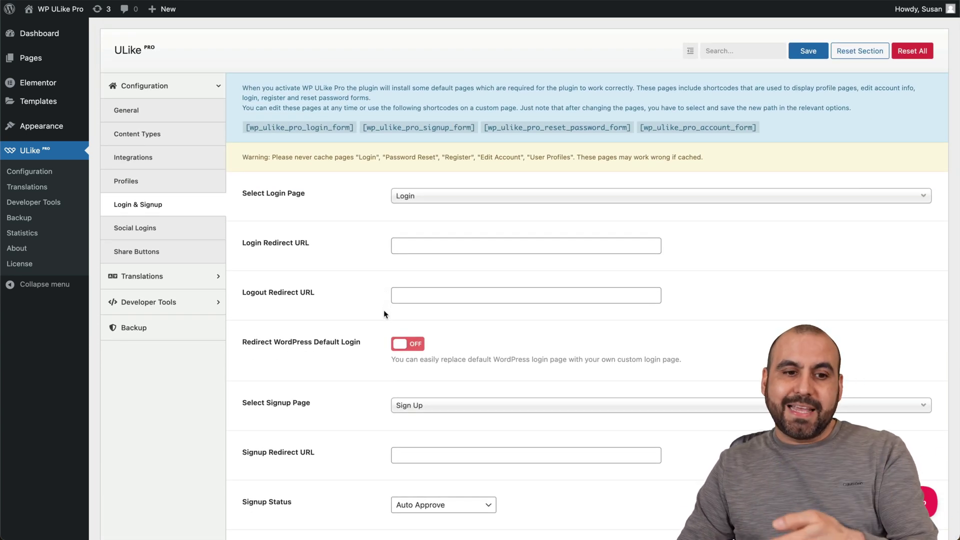
click(135, 229)
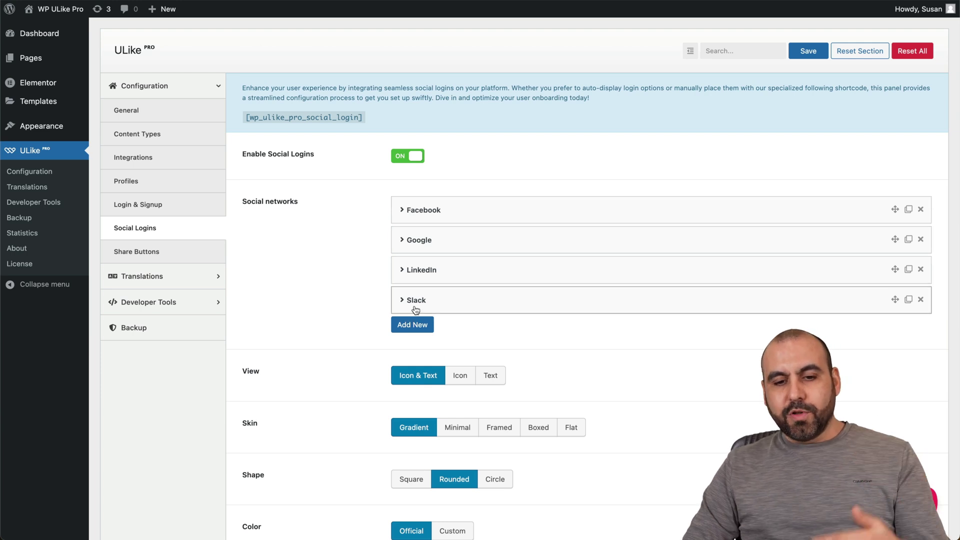
Step: Add a new social login entry with Facebook as its network
click(414, 326)
scroll(484, 476, down, 3)
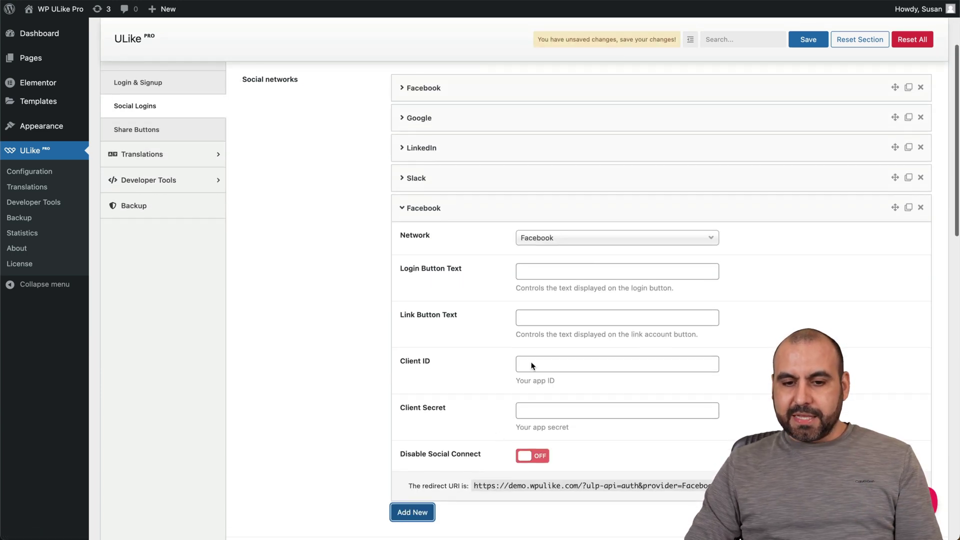
click(599, 243)
scroll(574, 362, down, 2)
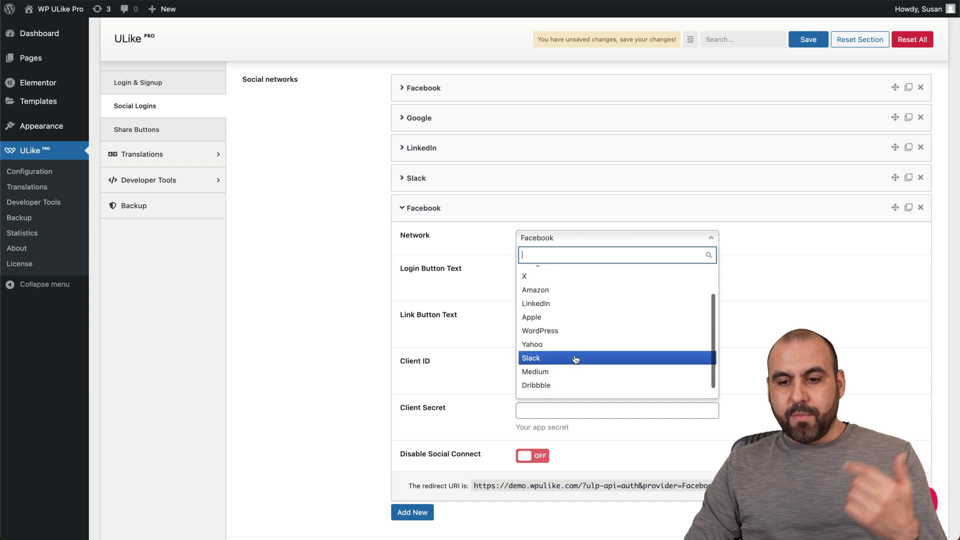
scroll(574, 360, up, 2)
click(711, 239)
Step: Expand and collapse the existing Facebook entry, then go to Share Buttons settings
scroll(842, 301, up, 3)
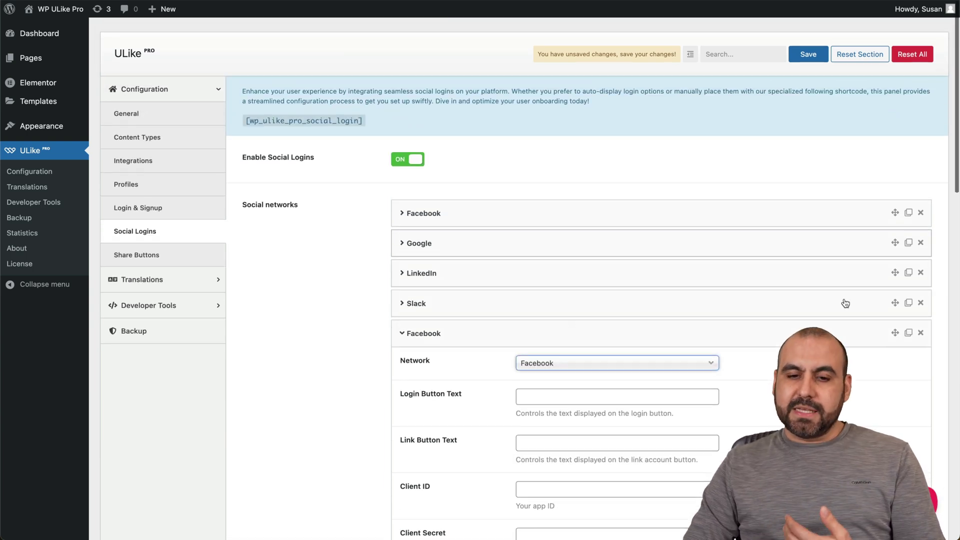
click(503, 213)
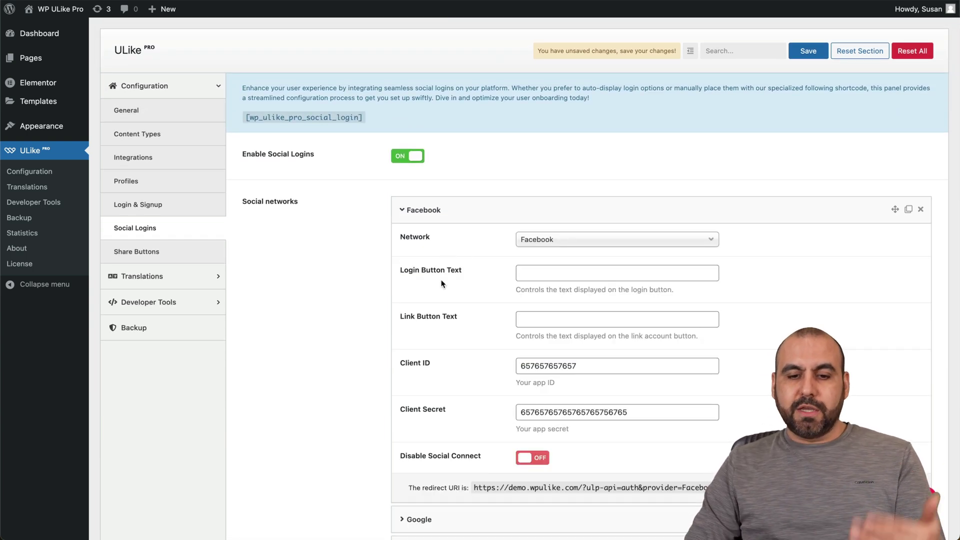
click(615, 212)
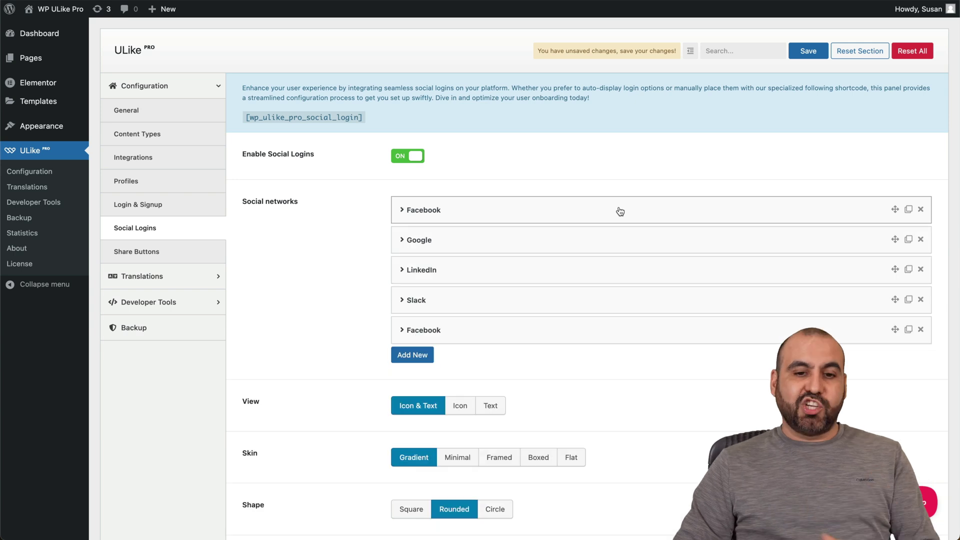
scroll(457, 403, down, 12)
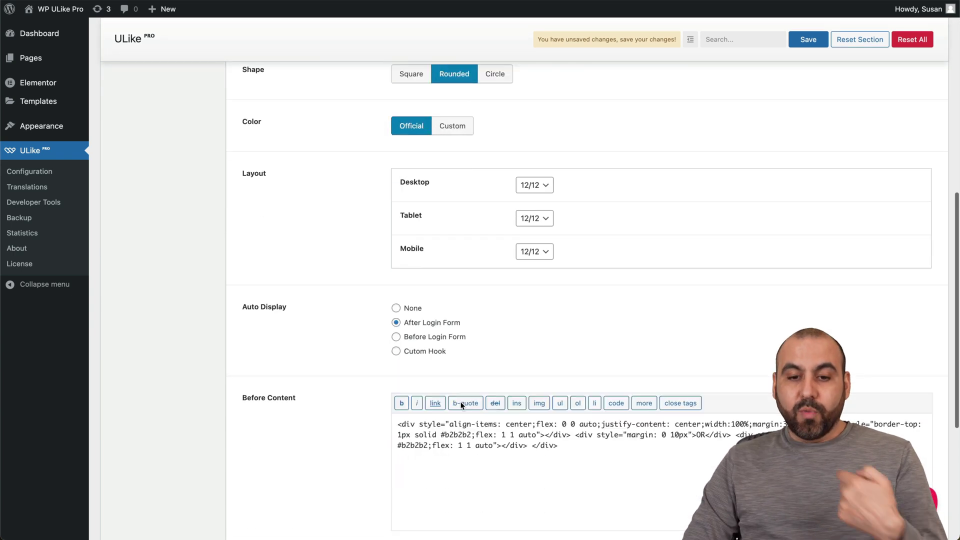
scroll(460, 402, down, 2)
scroll(460, 403, up, 15)
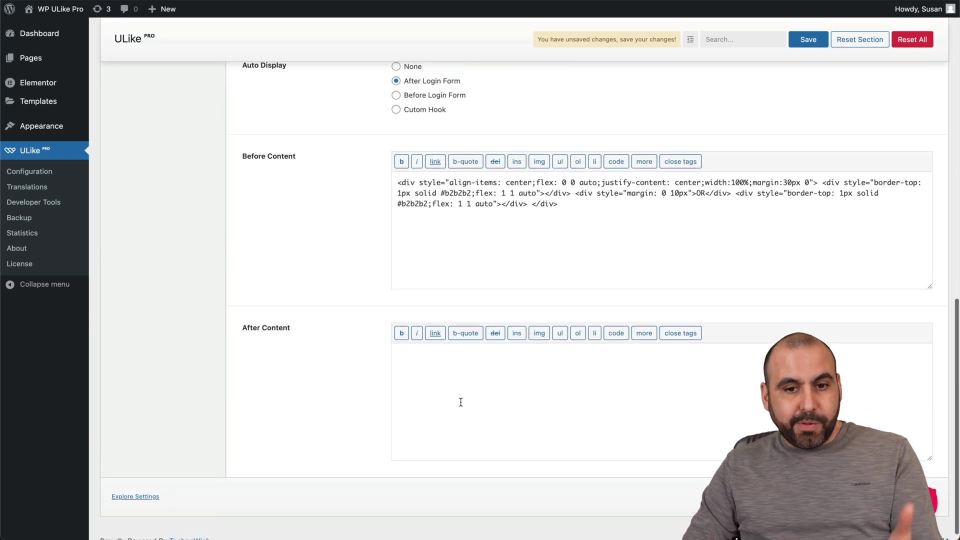
scroll(462, 406, down, 1)
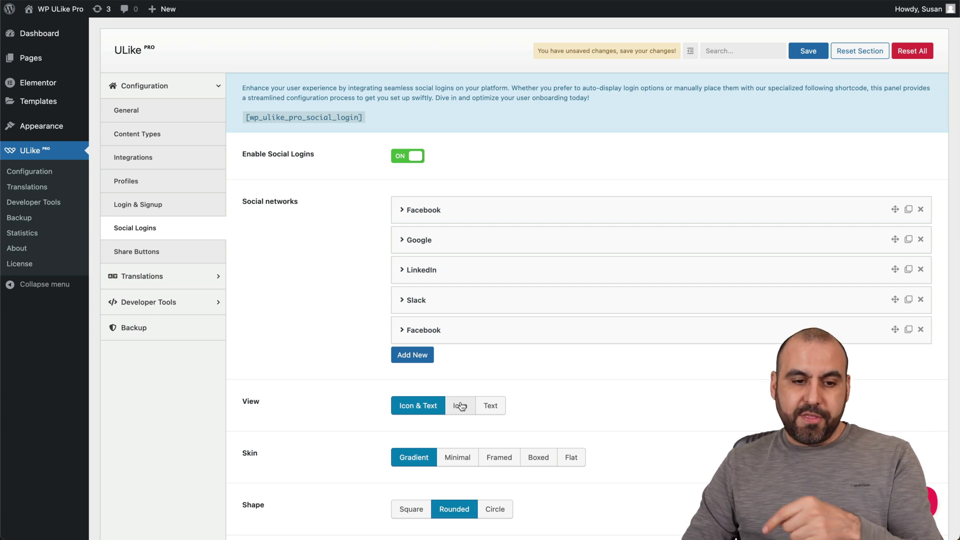
click(159, 253)
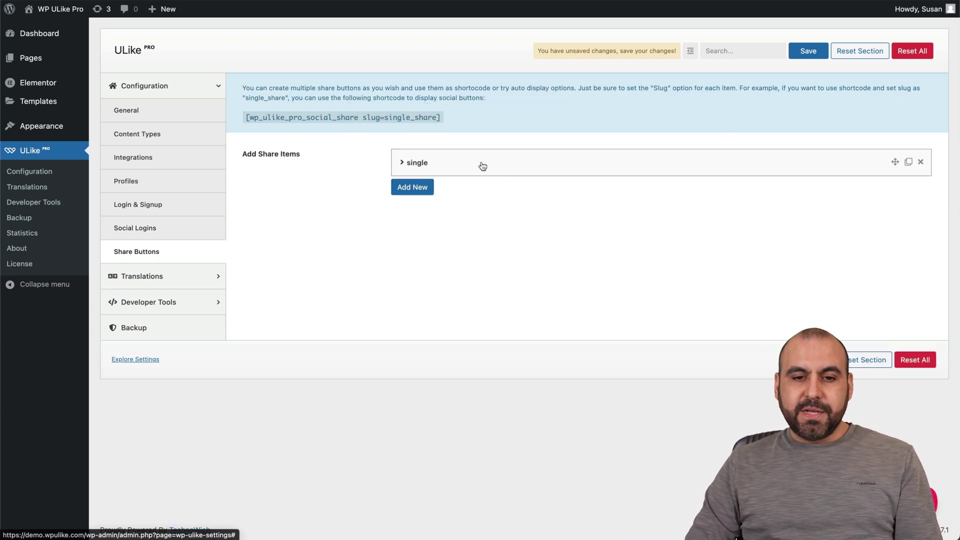
Step: Review the 'single' share item, then select the Undislike notice message text in Translations > Strings
click(515, 165)
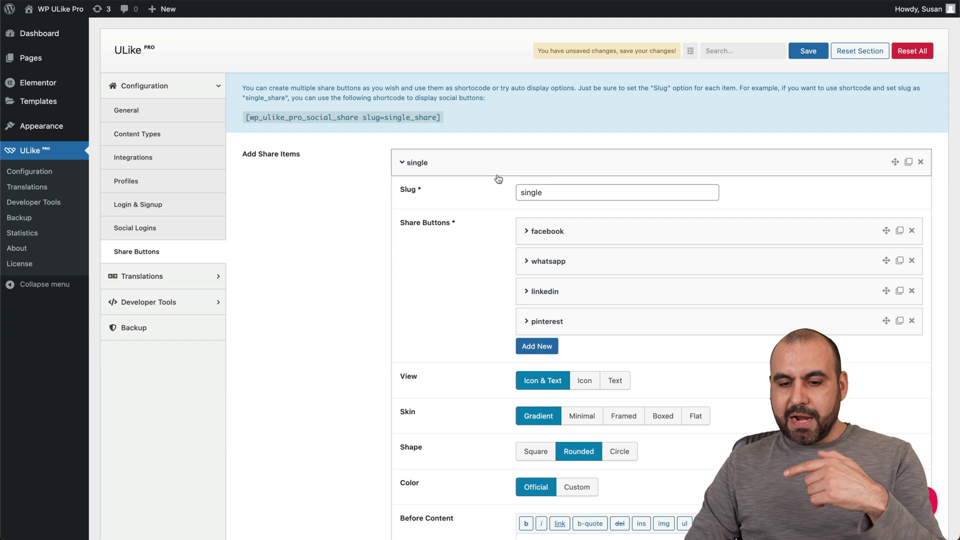
click(457, 166)
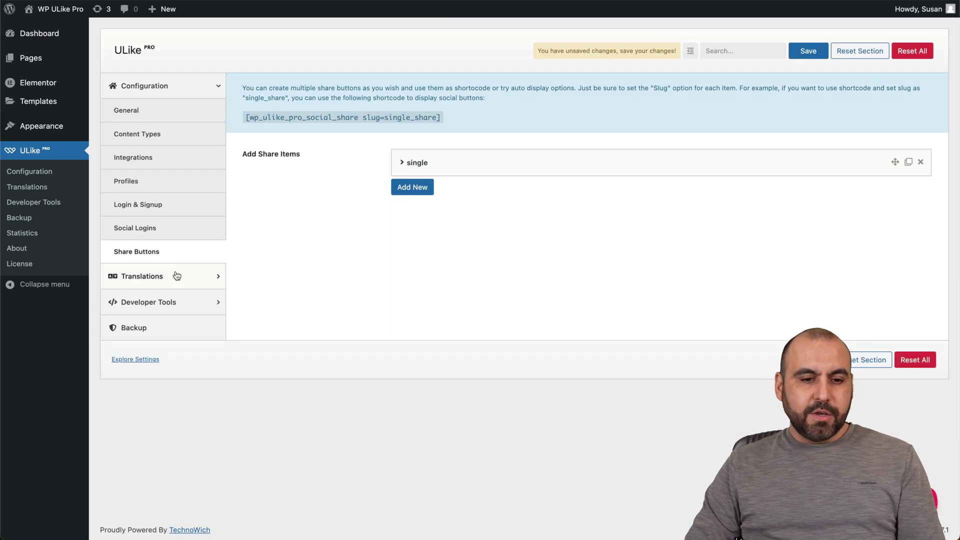
click(172, 274)
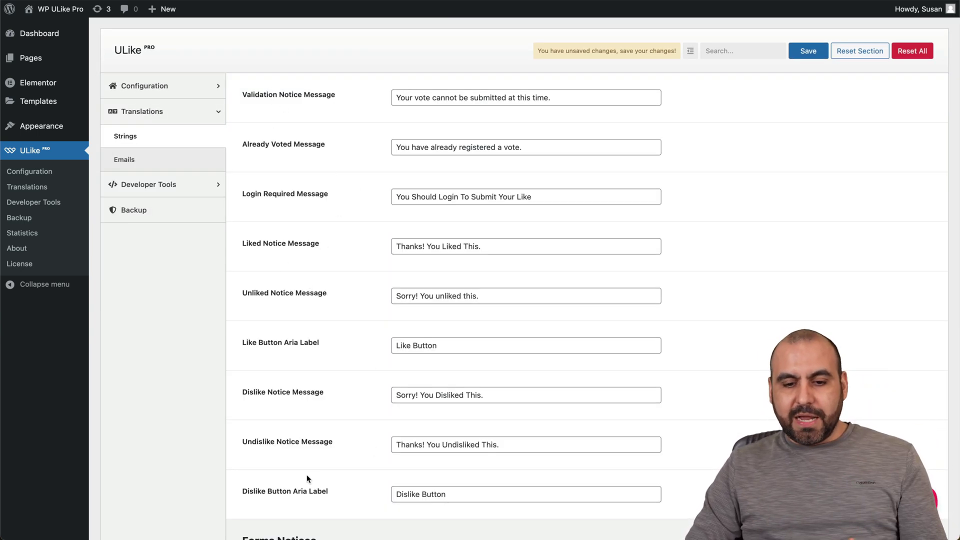
click(497, 444)
key(ctrl+a)
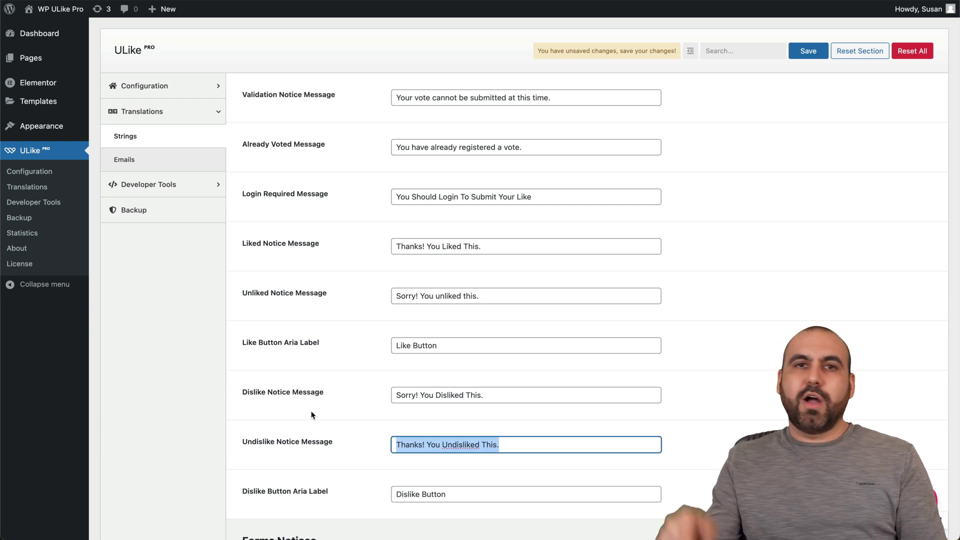
click(256, 365)
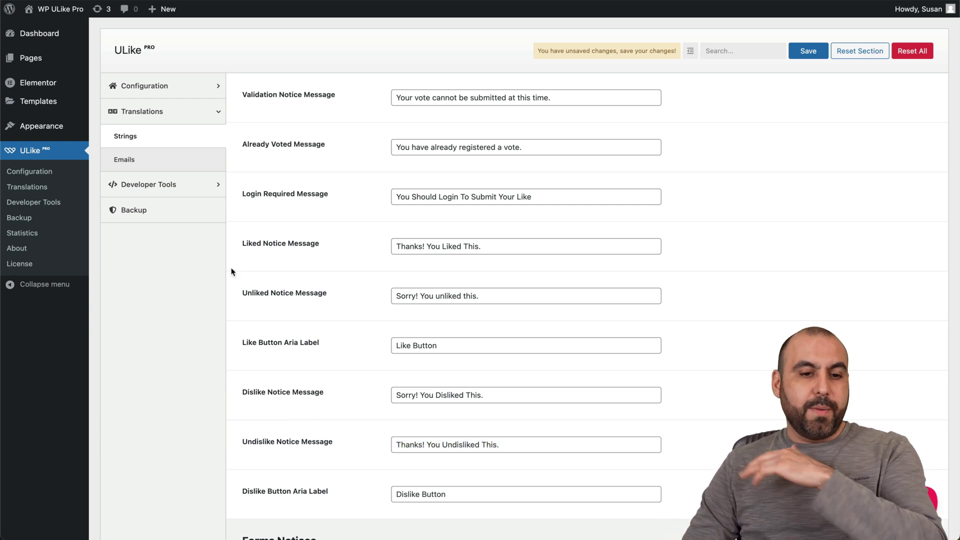
click(212, 189)
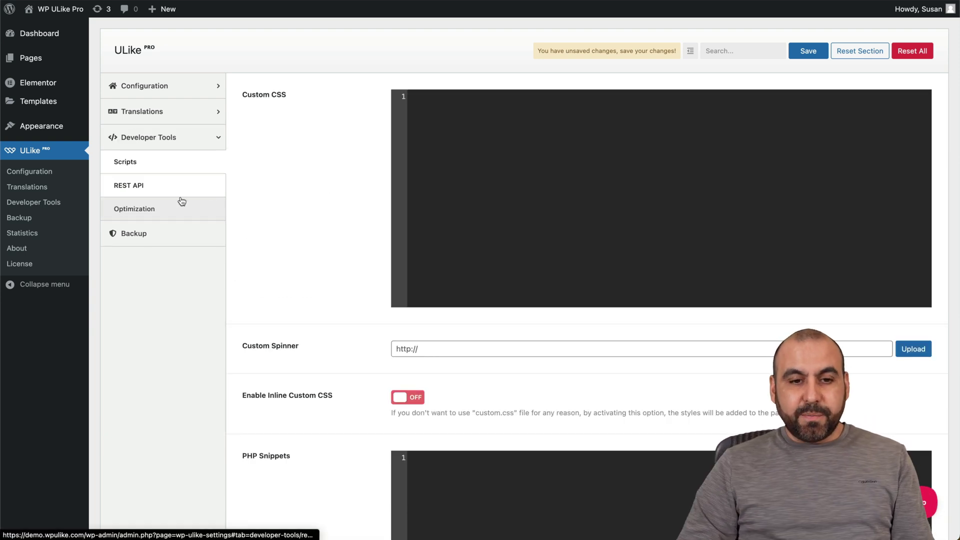
Step: Turn on Enable REST API in the Developer Tools REST API settings
scroll(347, 286, down, 3)
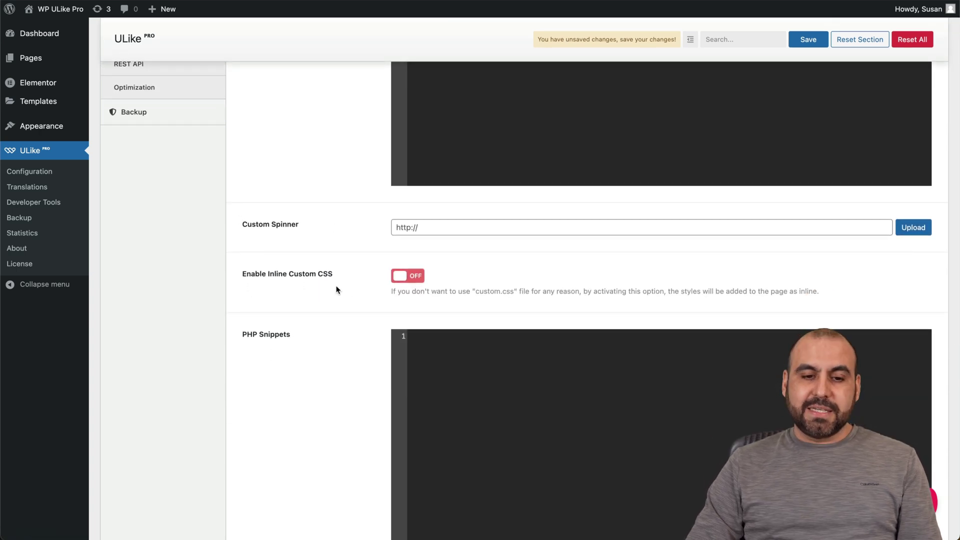
scroll(336, 290, down, 8)
scroll(324, 246, up, 12)
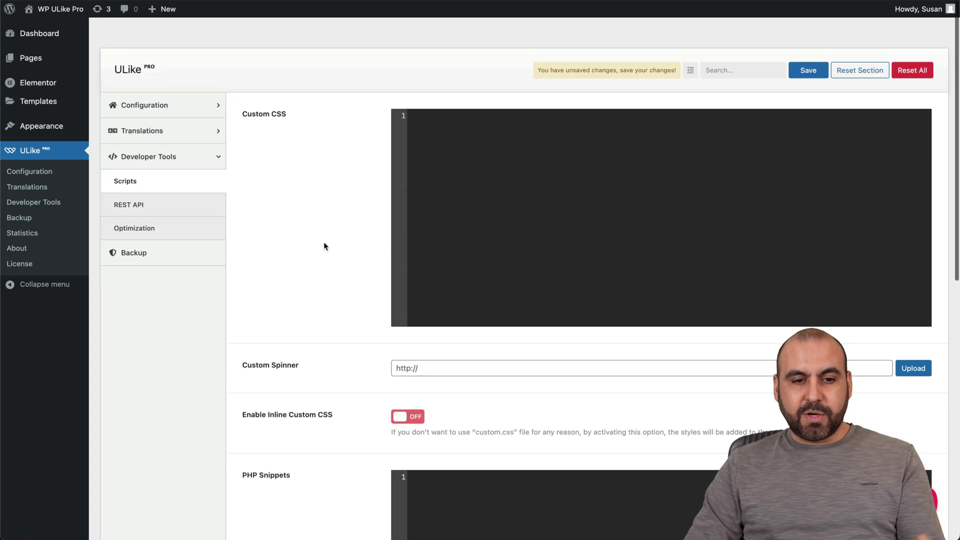
scroll(323, 242, down, 1)
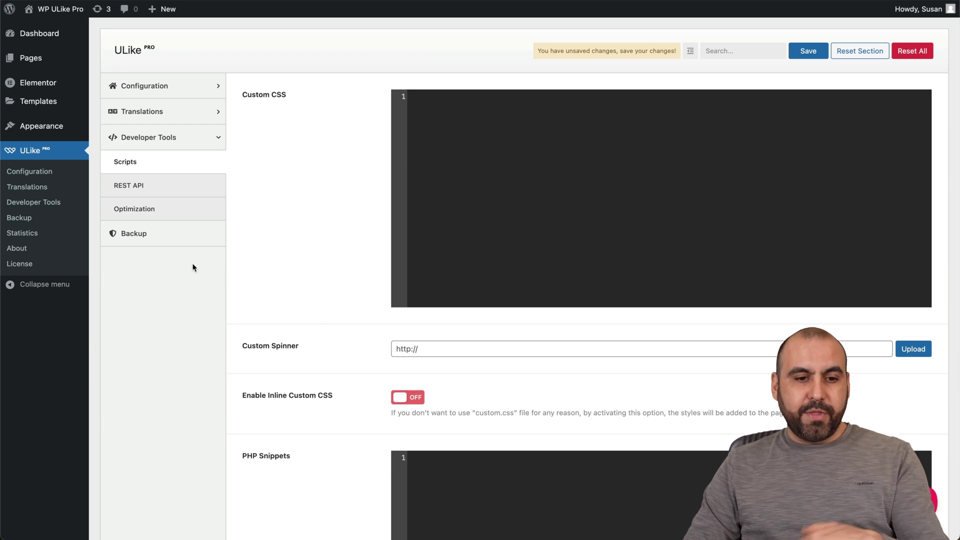
click(151, 190)
click(407, 97)
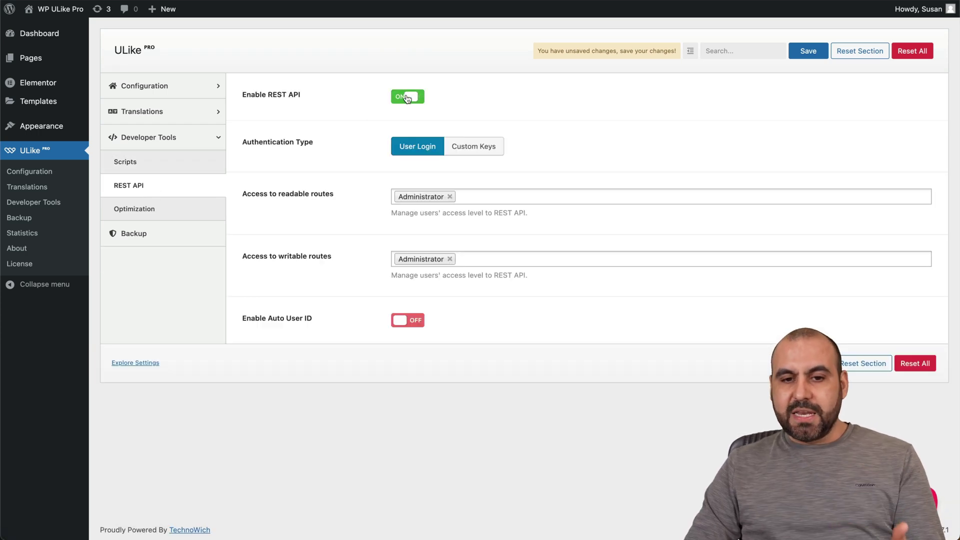
Step: Browse the Optimization page's database clean-up actions for posts and comments
click(177, 207)
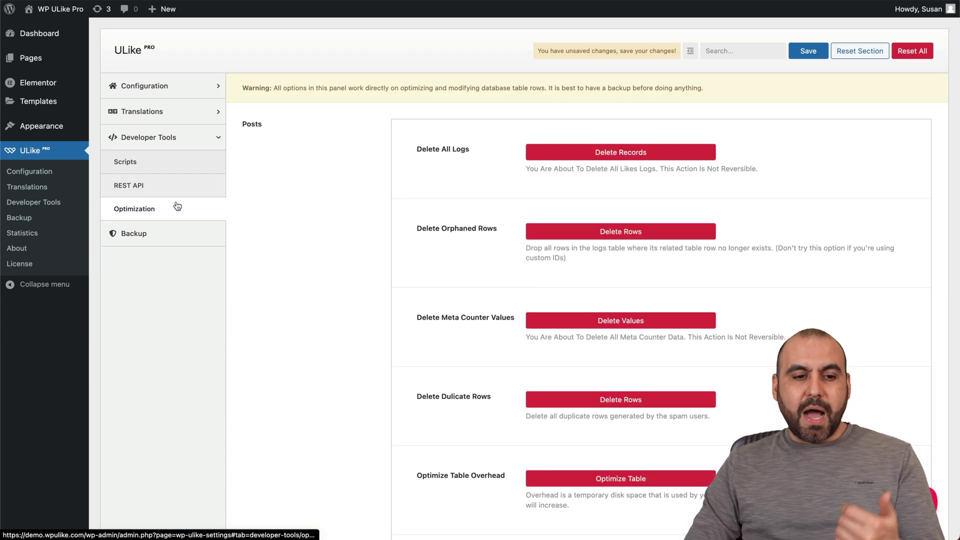
scroll(415, 320, down, 15)
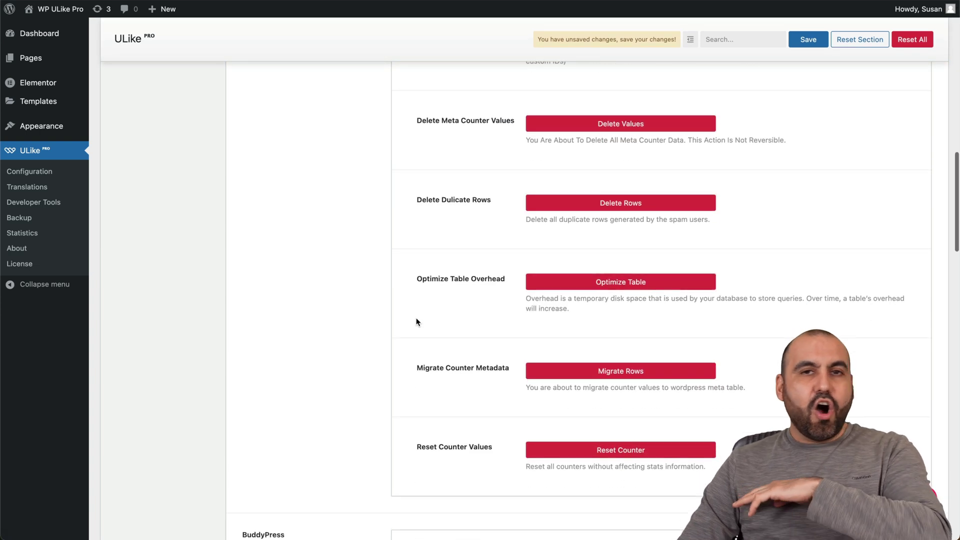
scroll(416, 322, up, 12)
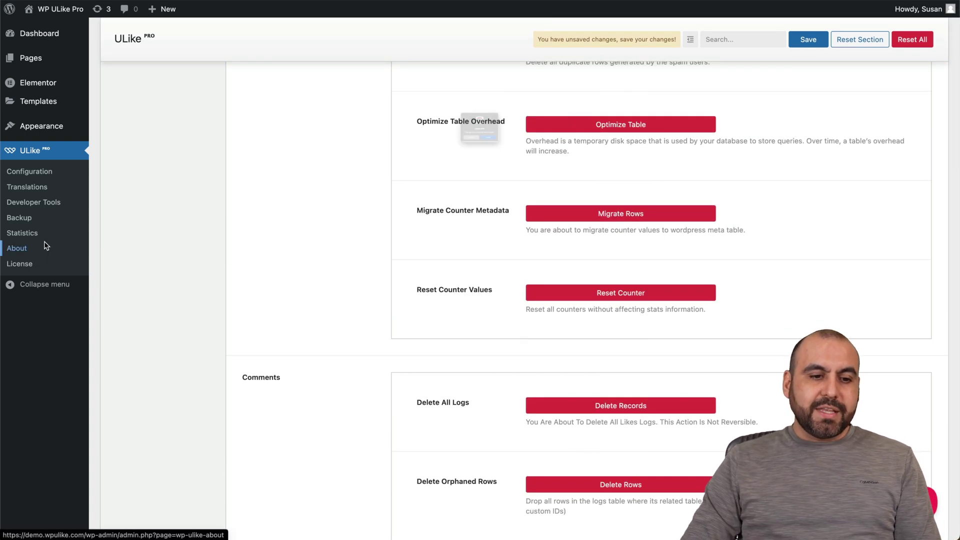
click(40, 246)
Step: Cancel the first Leave site prompt, then leave the unsaved settings for ULike > Statistics
click(418, 170)
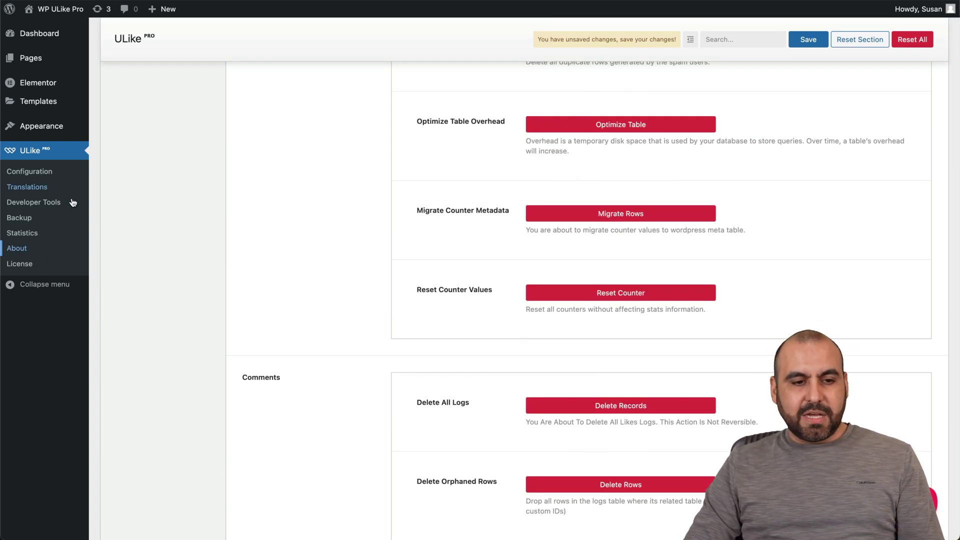
click(35, 233)
click(508, 165)
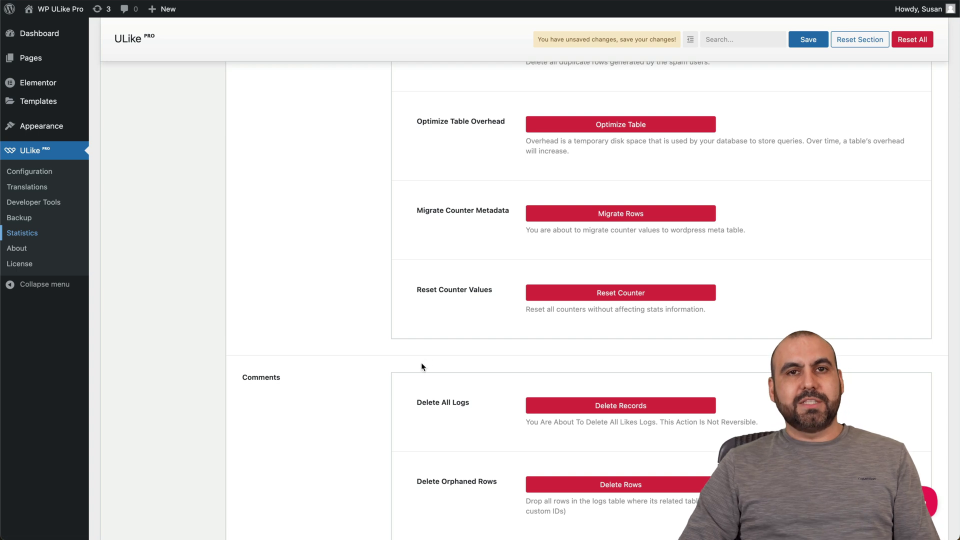